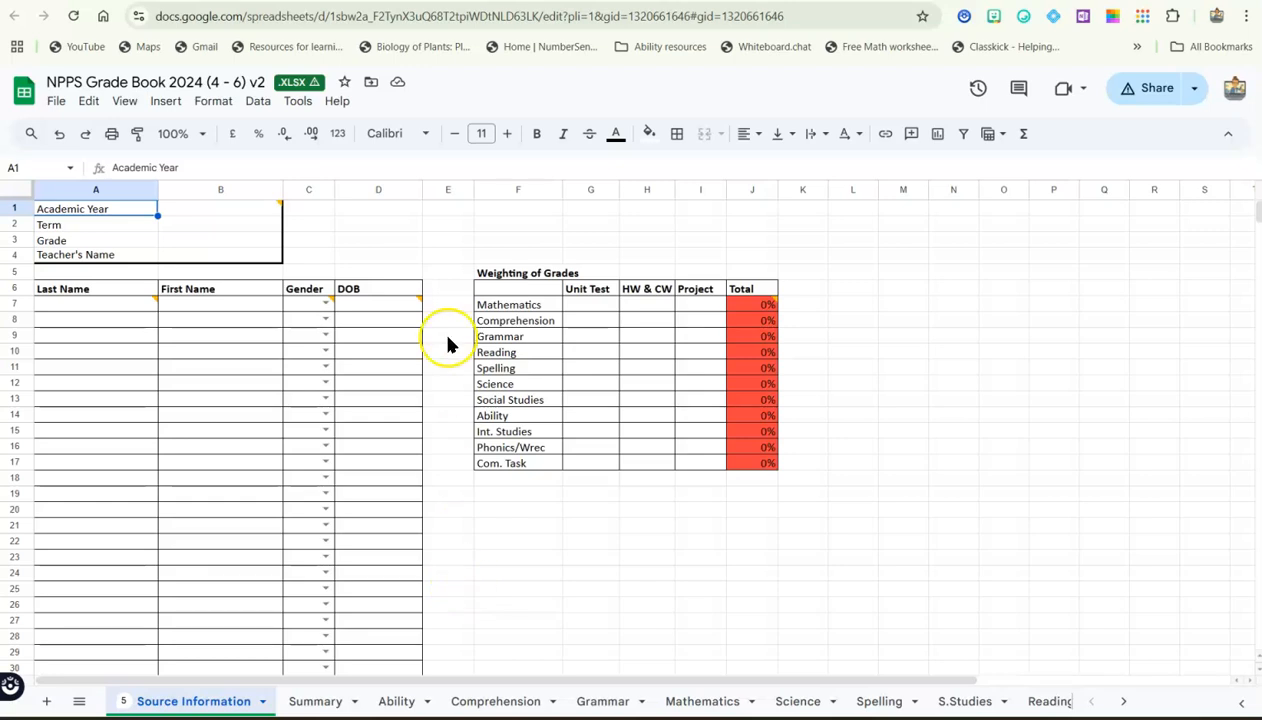
Switch to Google Drive and open NPPS Grade Book 2024 (4 - 6) v2.xlsx from the Grade Books and Other End of Term forms folder
{"action": "key", "text": "ctrl+shift+Tab"}
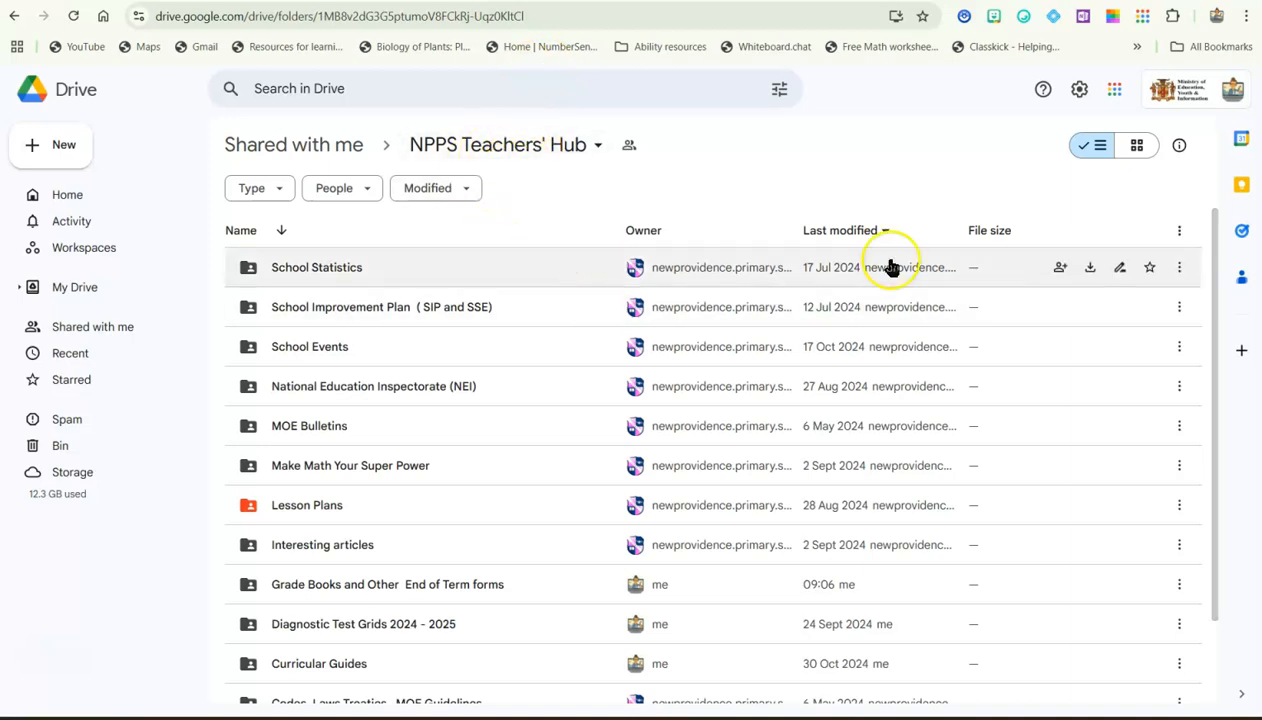
{"action": "left_click_drag", "start_coordinate": [1210, 358], "coordinate": [1220, 386]}
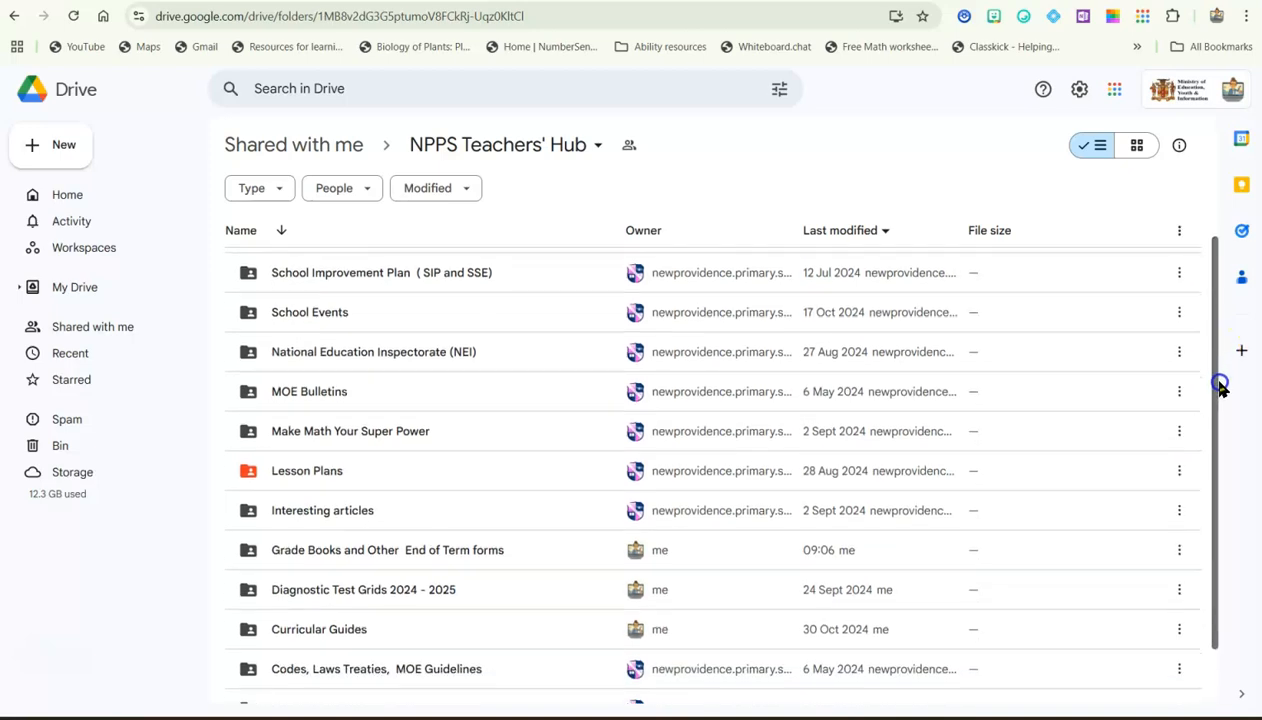
{"action": "double_click", "coordinate": [503, 555]}
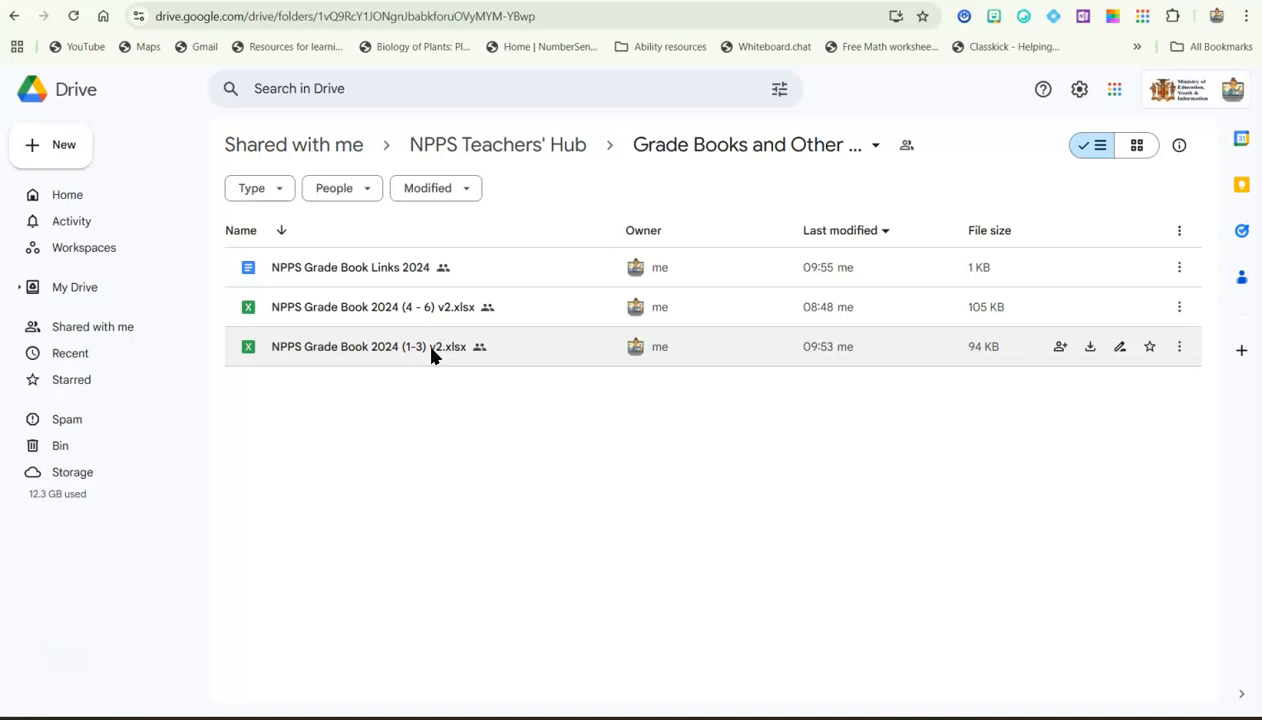
{"action": "double_click", "coordinate": [433, 317]}
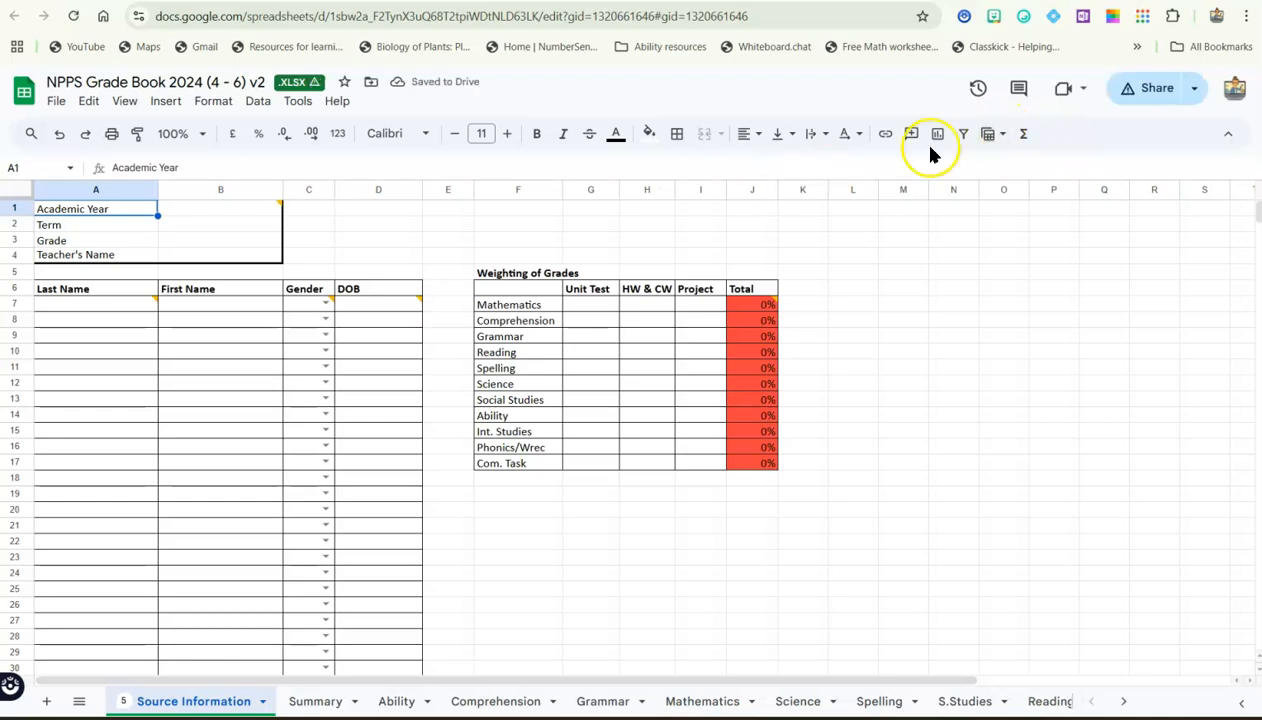
Return to the Grade Books folder in Google Drive and open the NPPS Grade Book Links 2024 document
{"action": "left_click", "coordinate": [55, 102]}
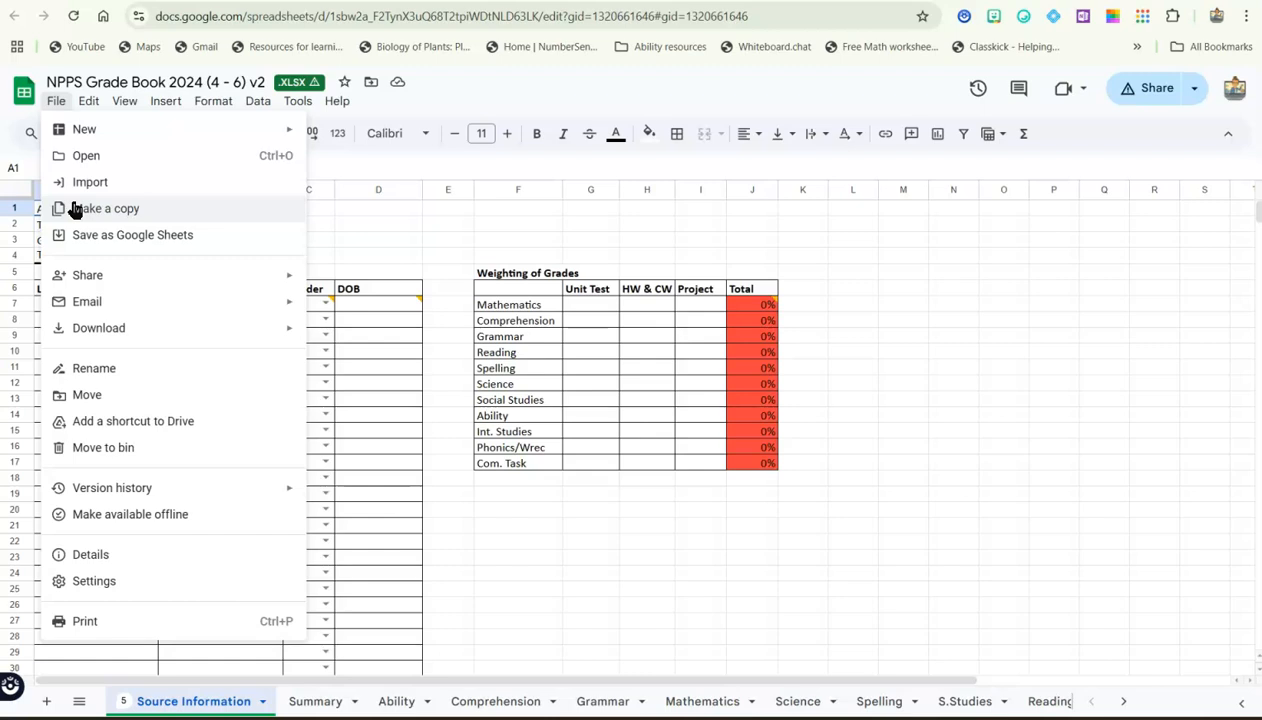
{"action": "left_click", "coordinate": [344, 234]}
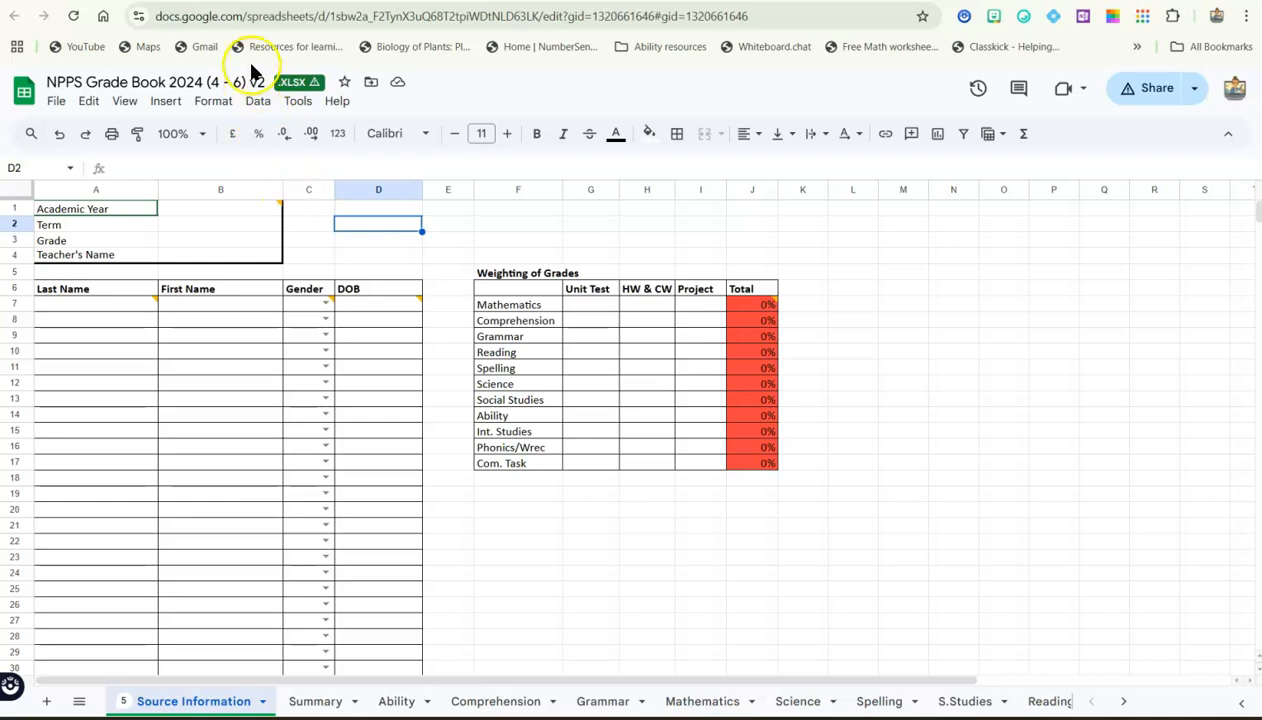
{"action": "left_click", "coordinate": [245, 2]}
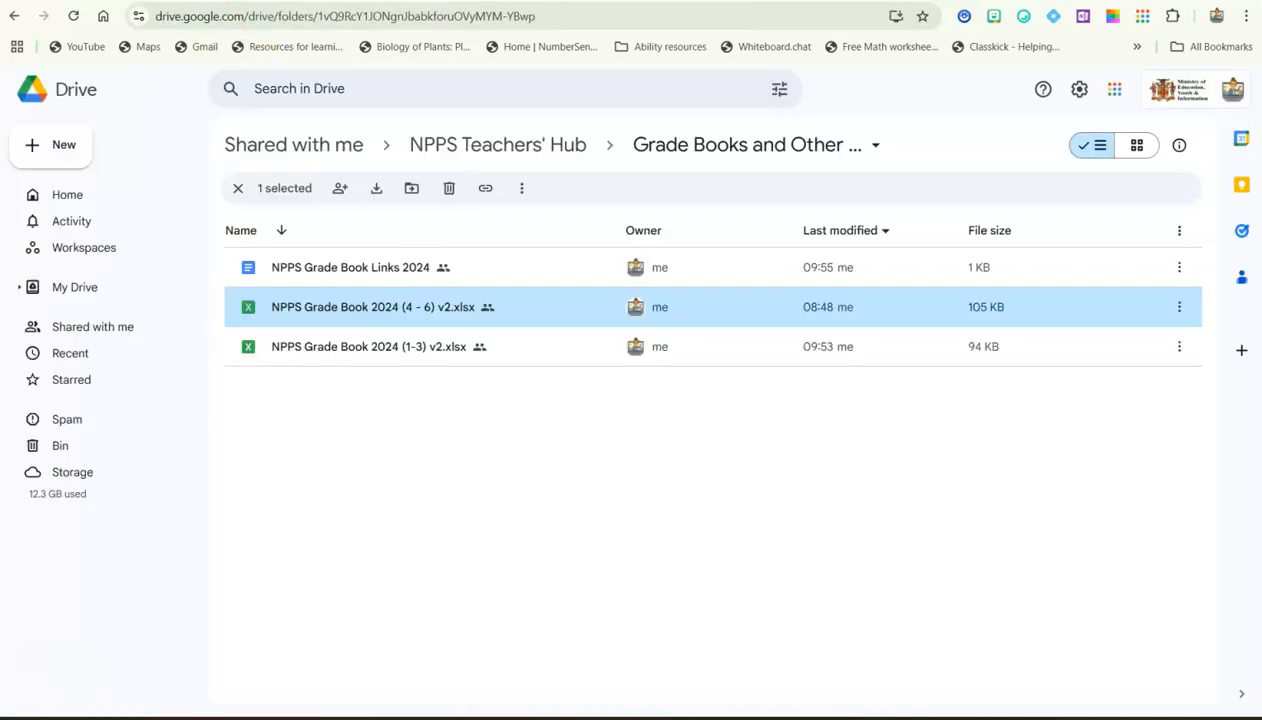
{"action": "double_click", "coordinate": [335, 270]}
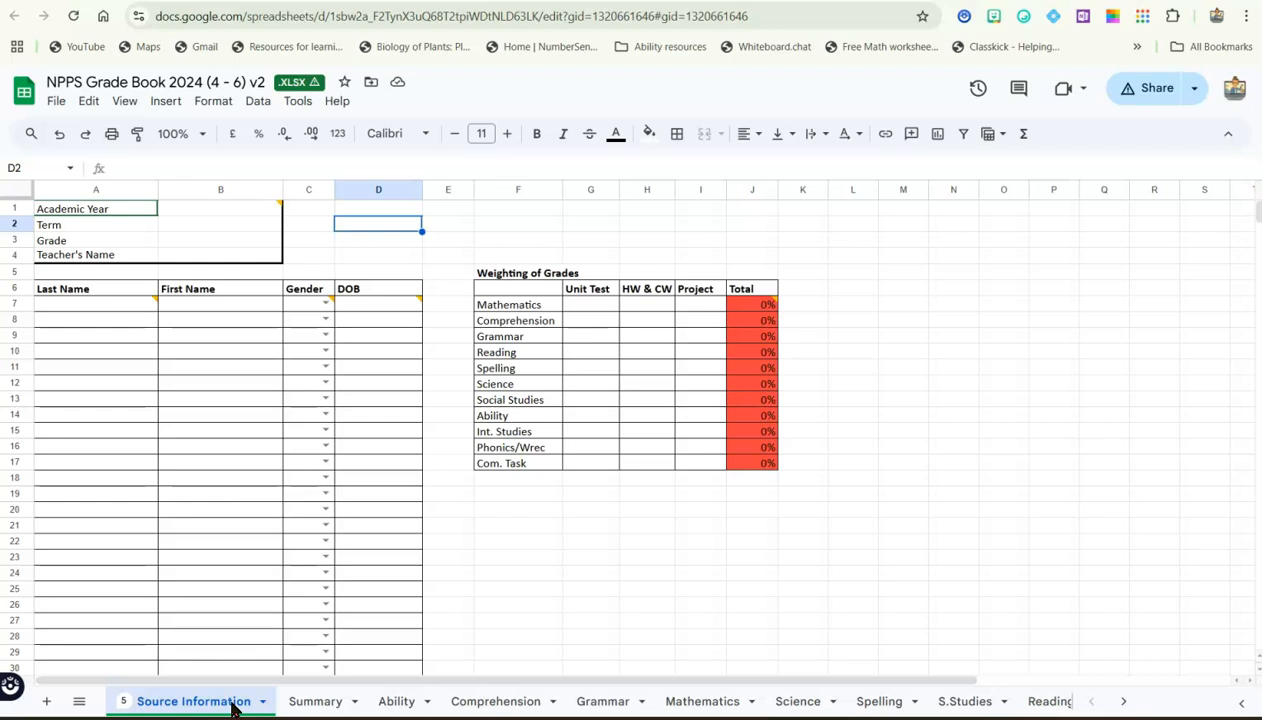
Fill in academic year 2024 -2025, term 1, grade 6 and the teacher's name on the Source Information sheet
{"action": "left_click", "coordinate": [210, 215]}
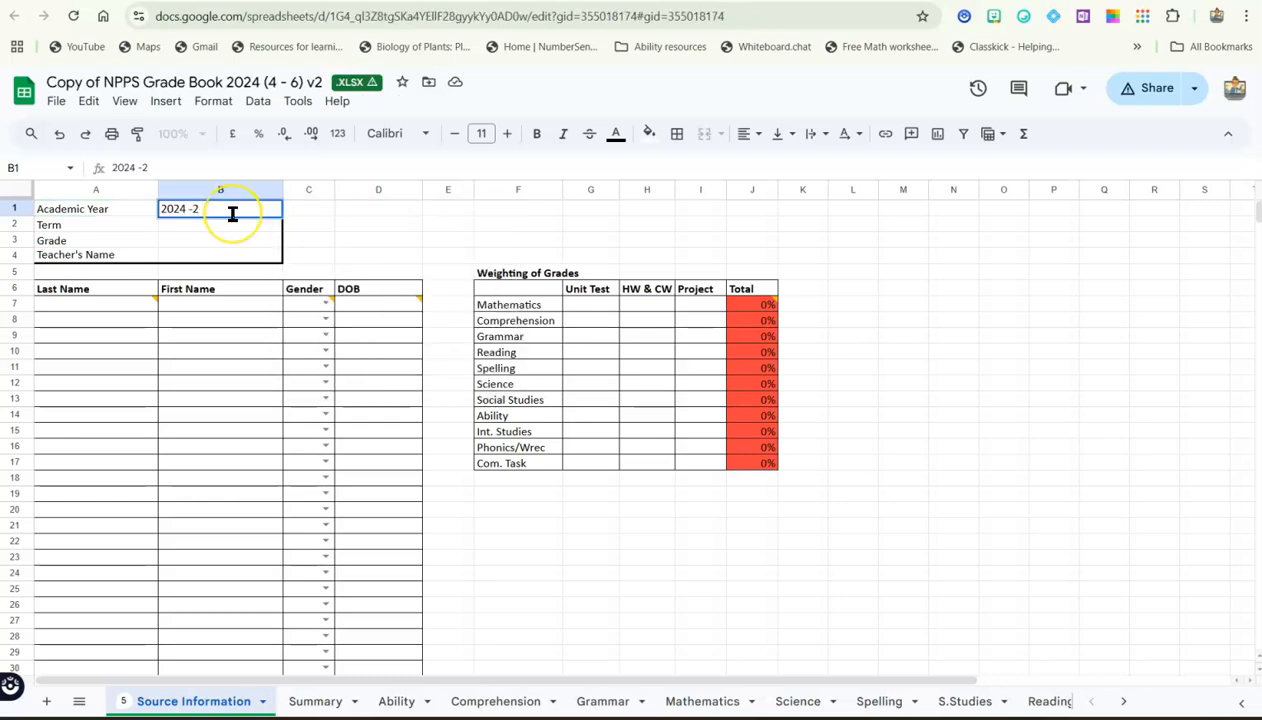
{"action": "type", "text": "2024 -2025"}
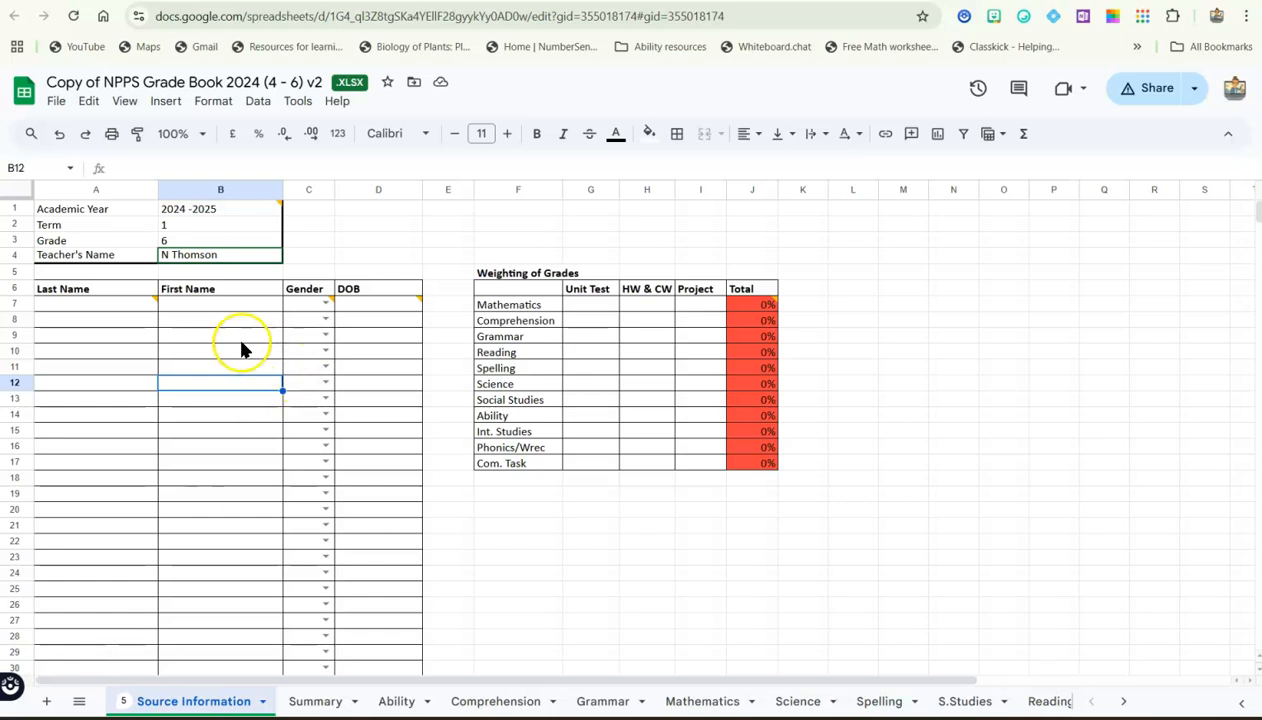
Check the class details in the headers of the Summary, Ability and Comprehension sheets, and return to Source Information
{"action": "left_click", "coordinate": [315, 703]}
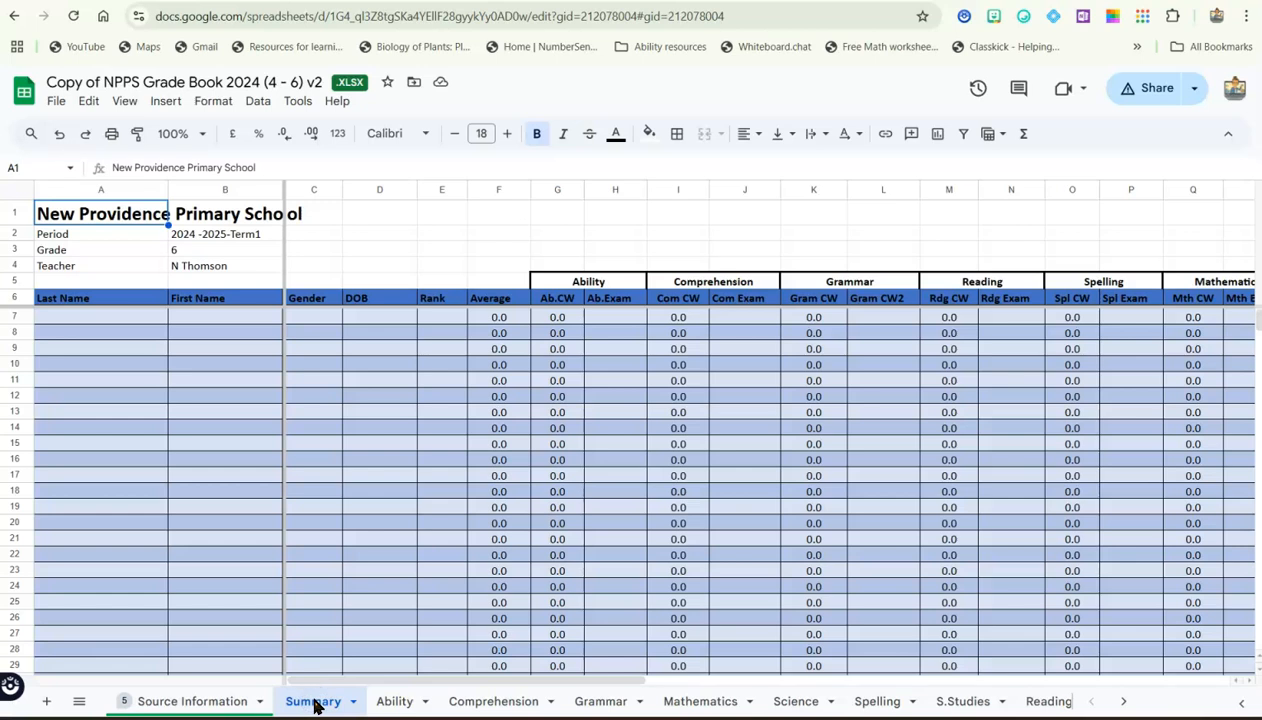
{"action": "left_click", "coordinate": [400, 702]}
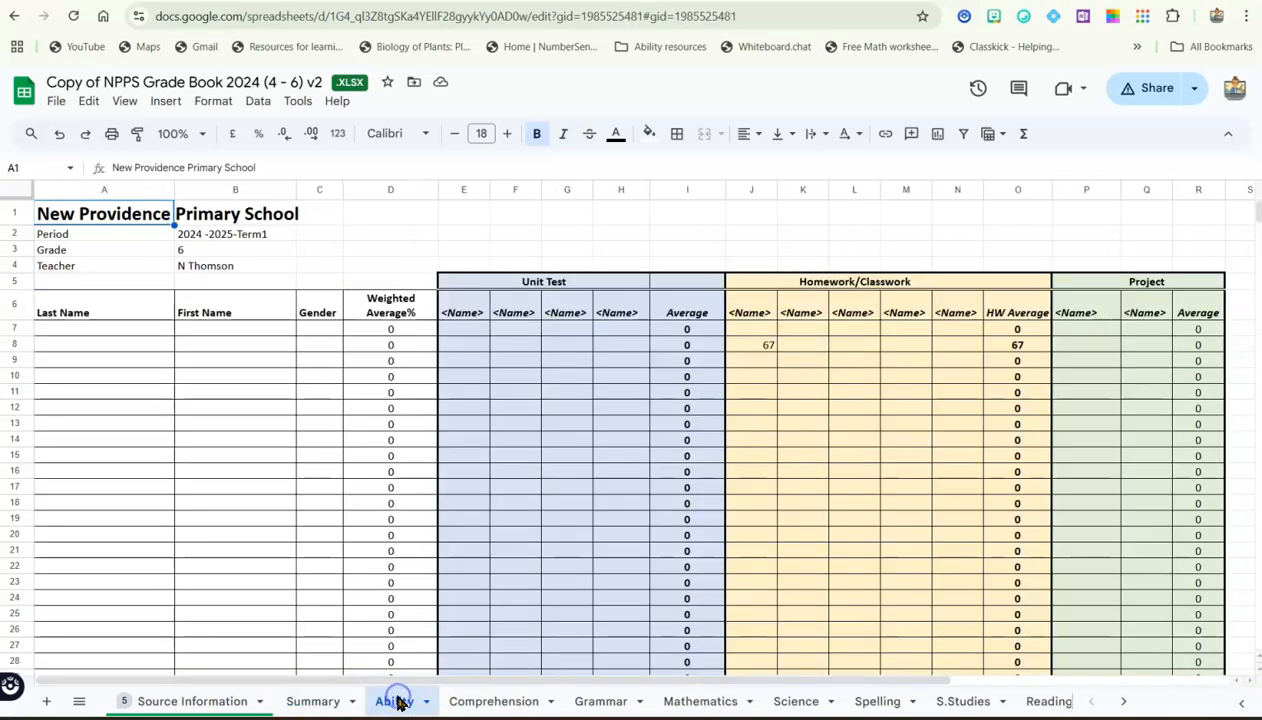
{"action": "left_click", "coordinate": [476, 703]}
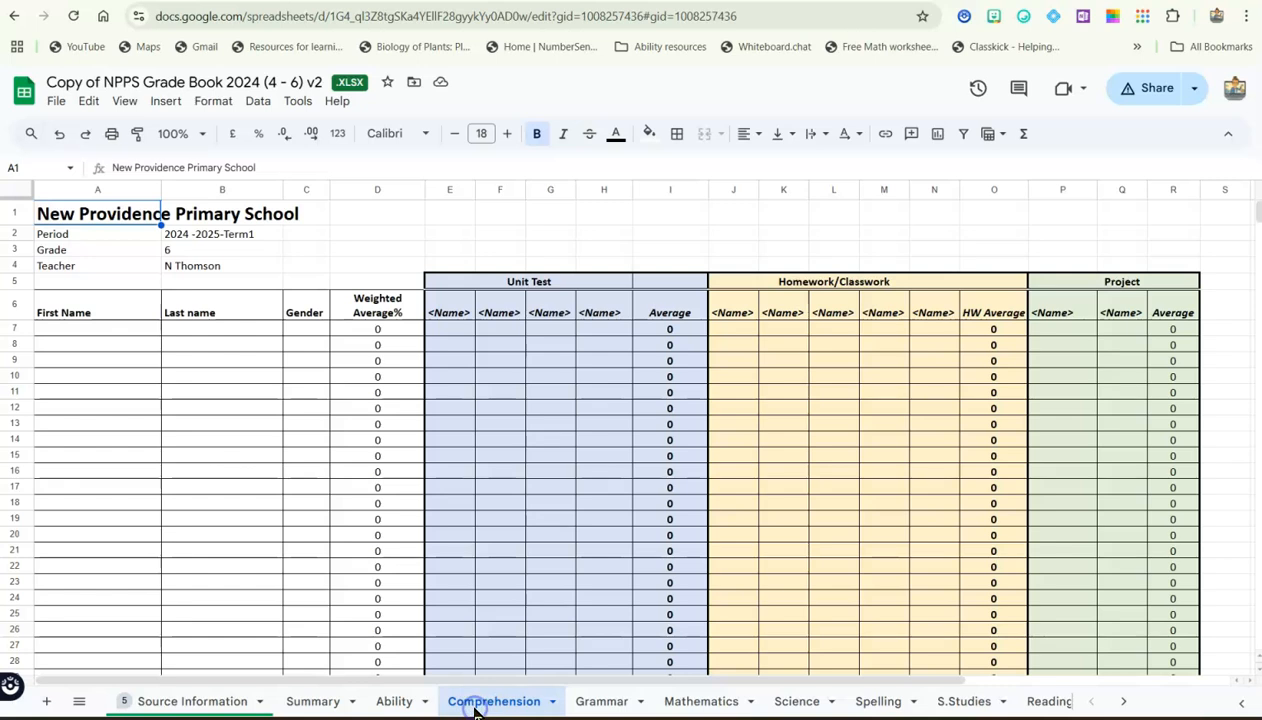
{"action": "left_click", "coordinate": [228, 699]}
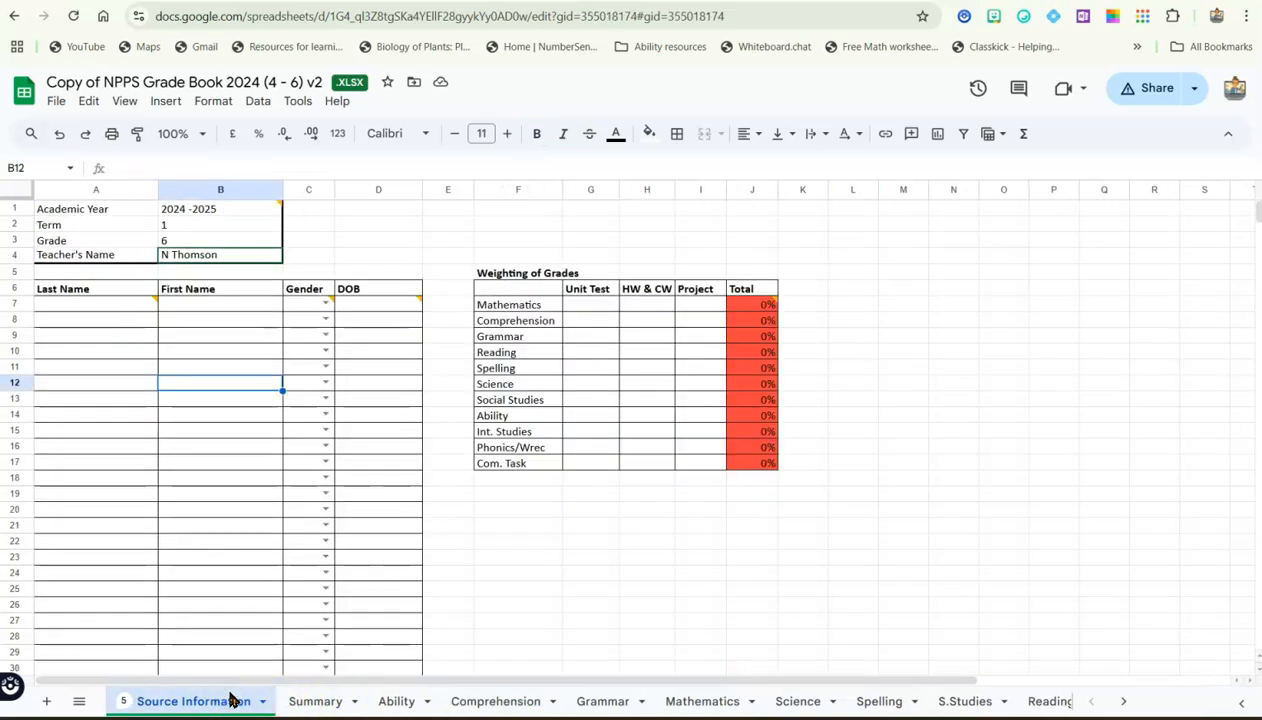
Enter the last name, first name, gender and date of birth of two students in the first two roster rows
{"action": "left_click", "coordinate": [119, 306]}
{"action": "type", "text": "Th"}
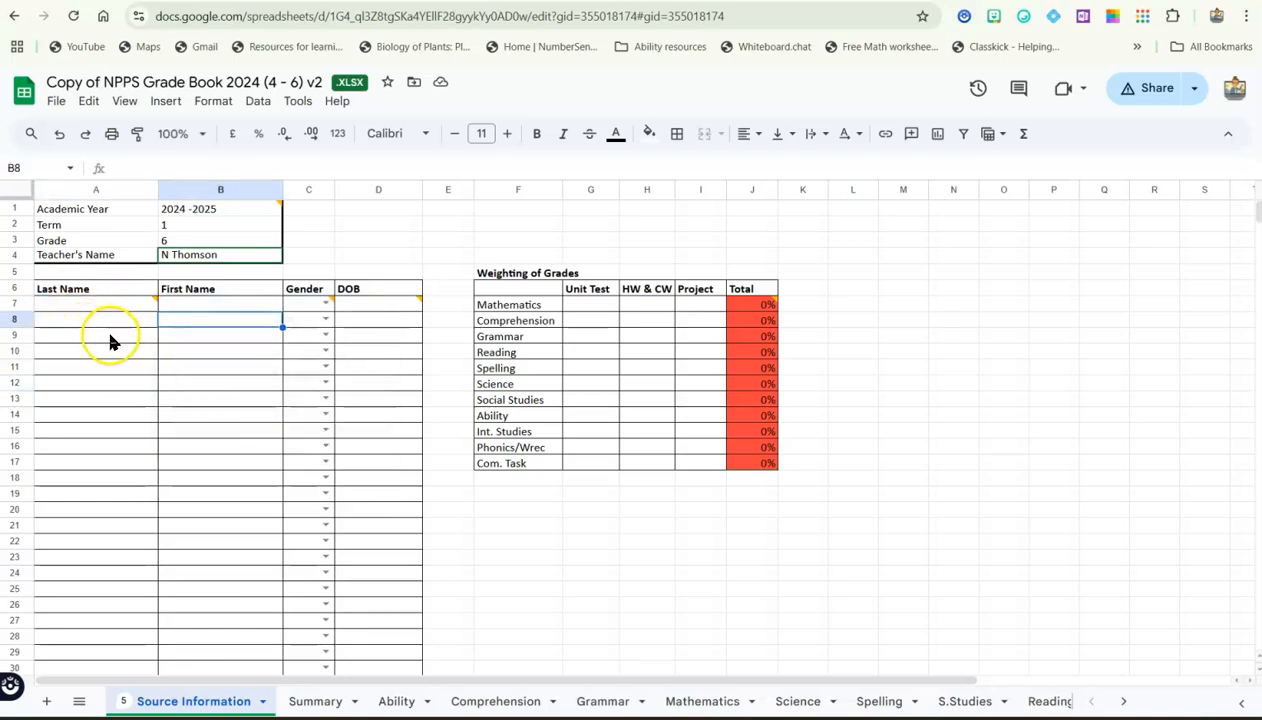
{"action": "mouse_move", "coordinate": [119, 308]}
{"action": "left_click", "coordinate": [326, 318]}
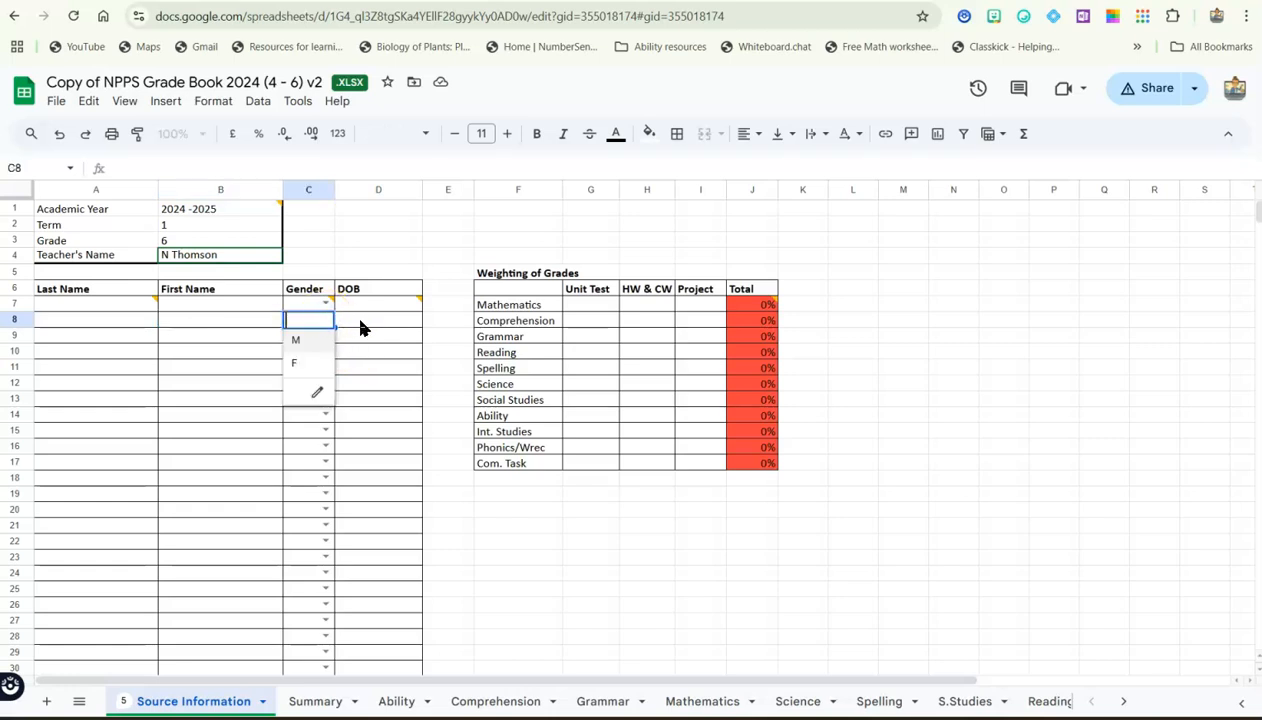
{"action": "left_click", "coordinate": [362, 324]}
{"action": "mouse_move", "coordinate": [388, 309]}
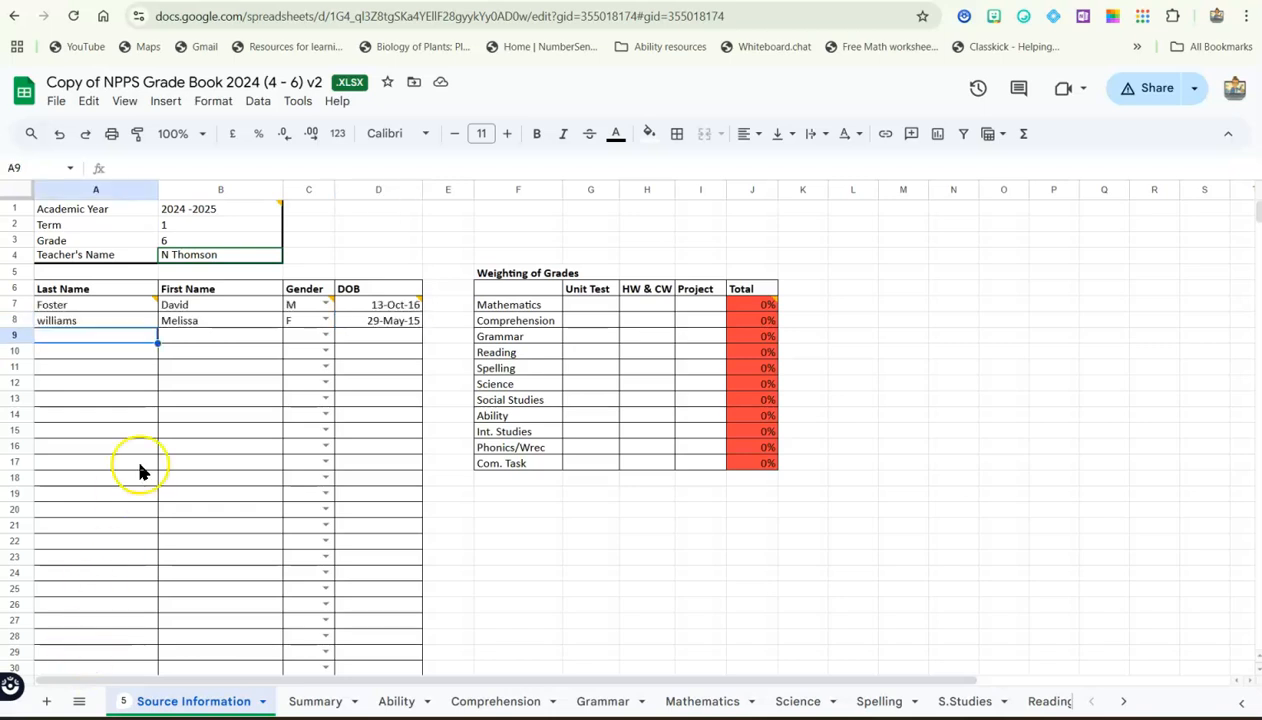
{"action": "mouse_move", "coordinate": [142, 305]}
Set the Mathematics grade weighting to 40% unit test, 20% homework and classwork, and 40% project
{"action": "left_click", "coordinate": [590, 509]}
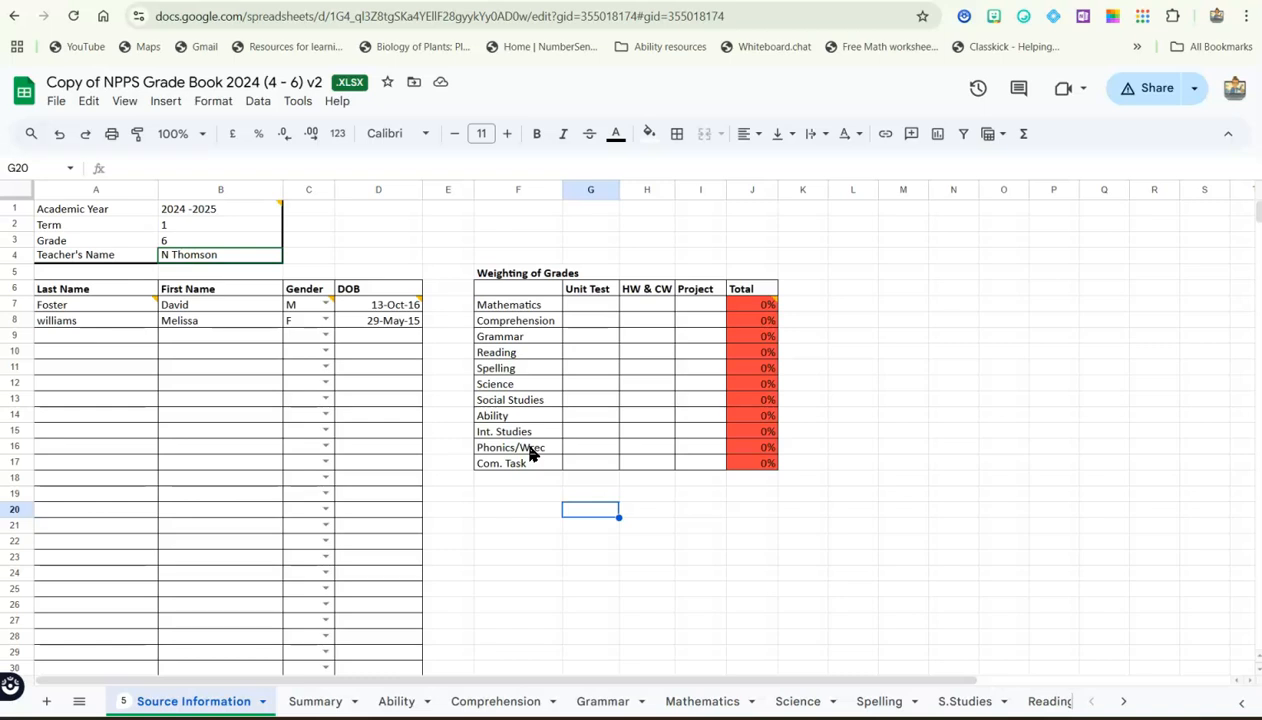
{"action": "left_click", "coordinate": [578, 307]}
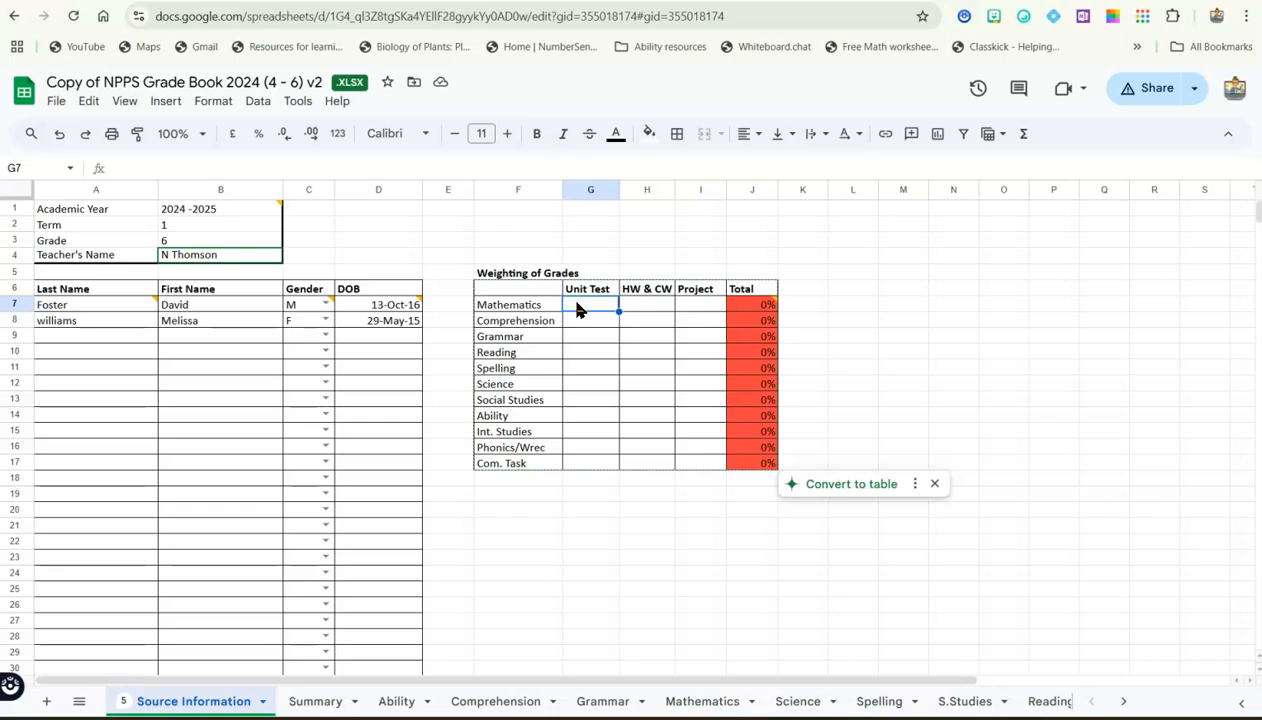
{"action": "type", "text": "40"}
{"action": "key", "text": "Tab"}
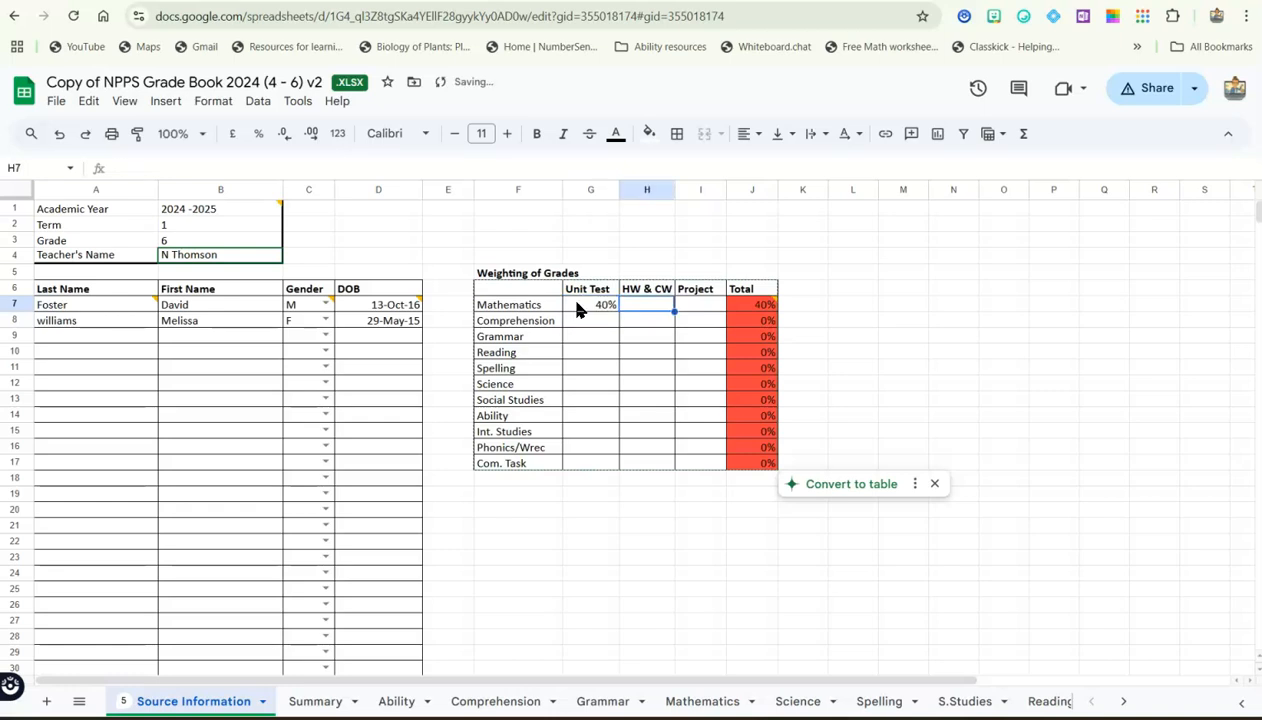
{"action": "type", "text": "20"}
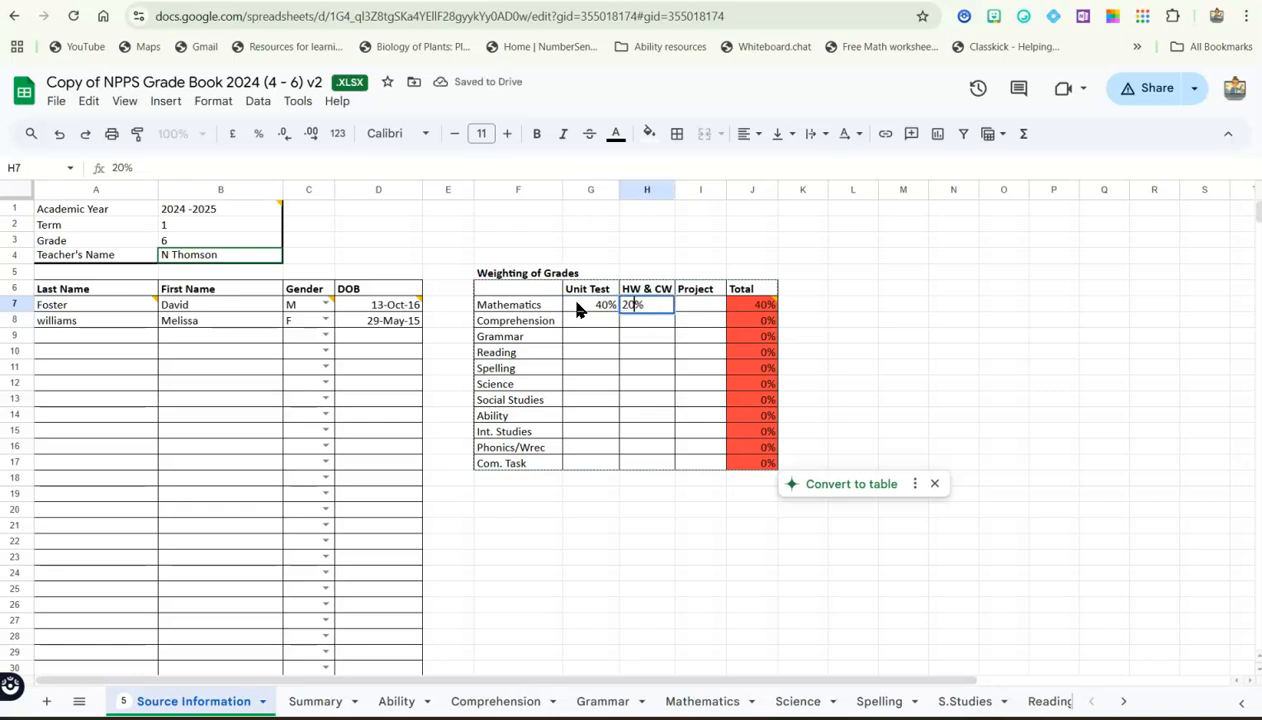
{"action": "key", "text": "Tab"}
{"action": "type", "text": "40"}
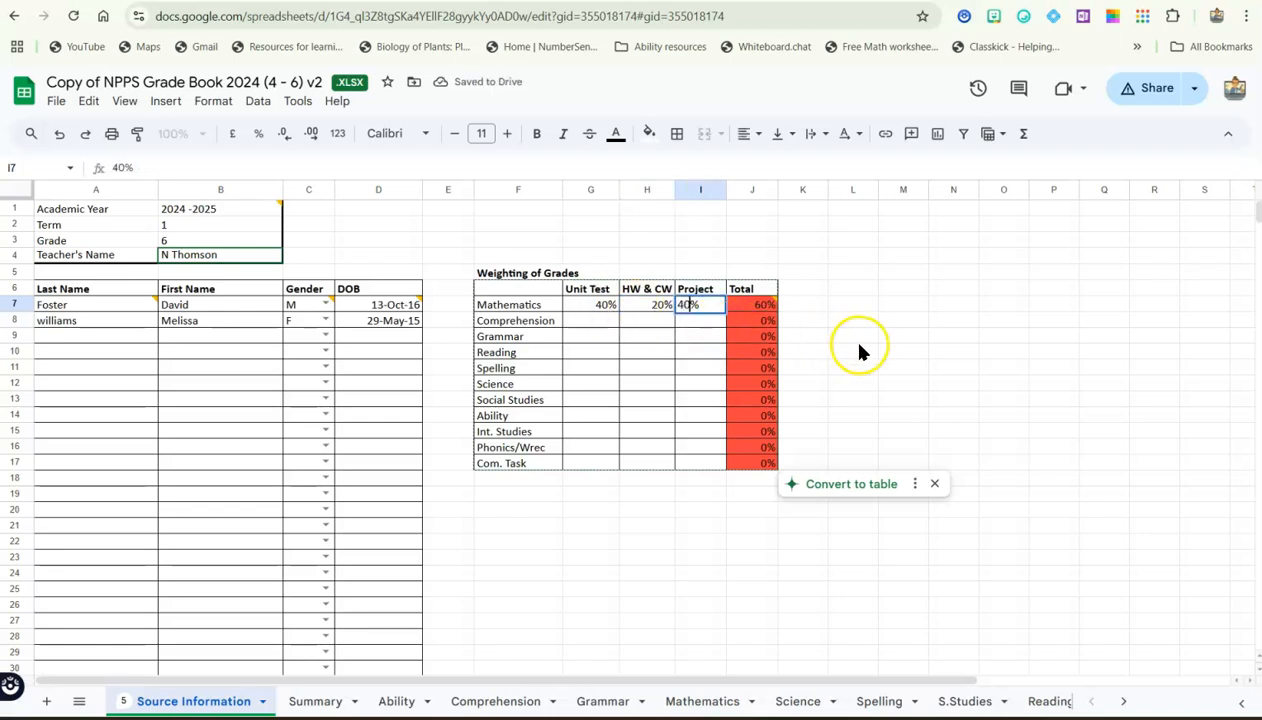
{"action": "left_click", "coordinate": [858, 343]}
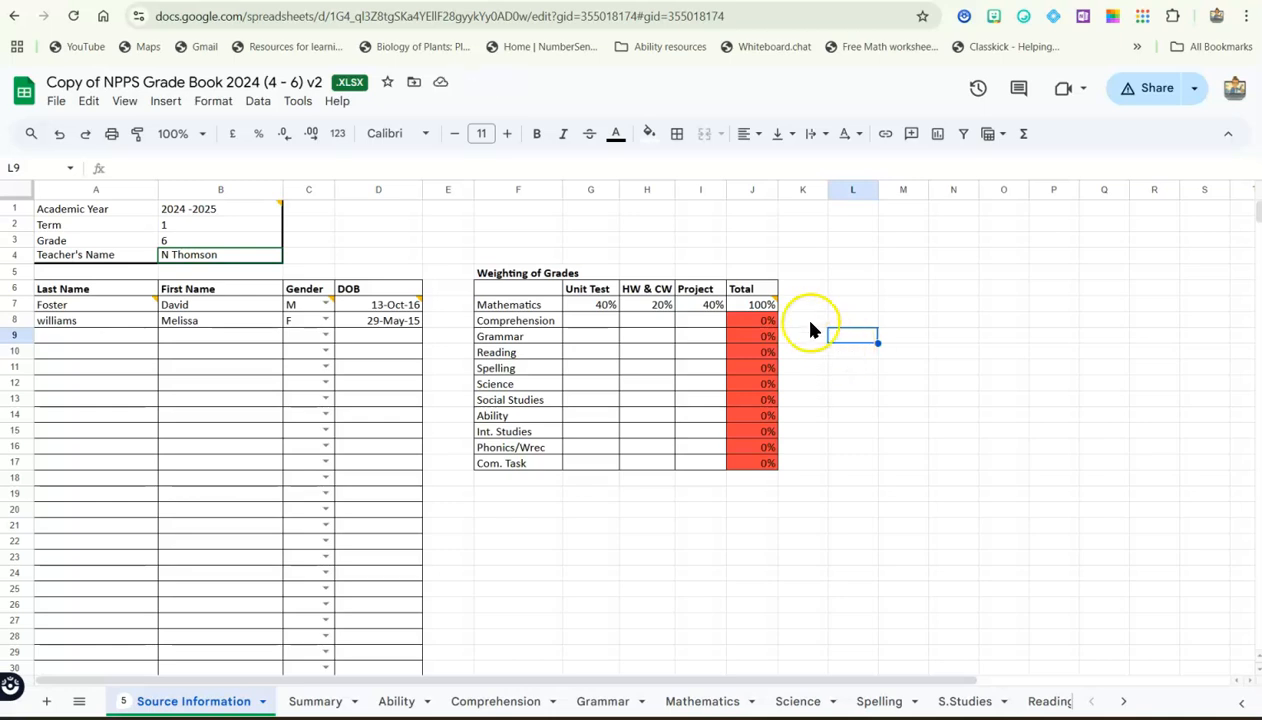
Set the unit test weighting for Spelling to 100% in the Weighting of Grades table
{"action": "mouse_move", "coordinate": [770, 312]}
{"action": "left_click", "coordinate": [586, 375]}
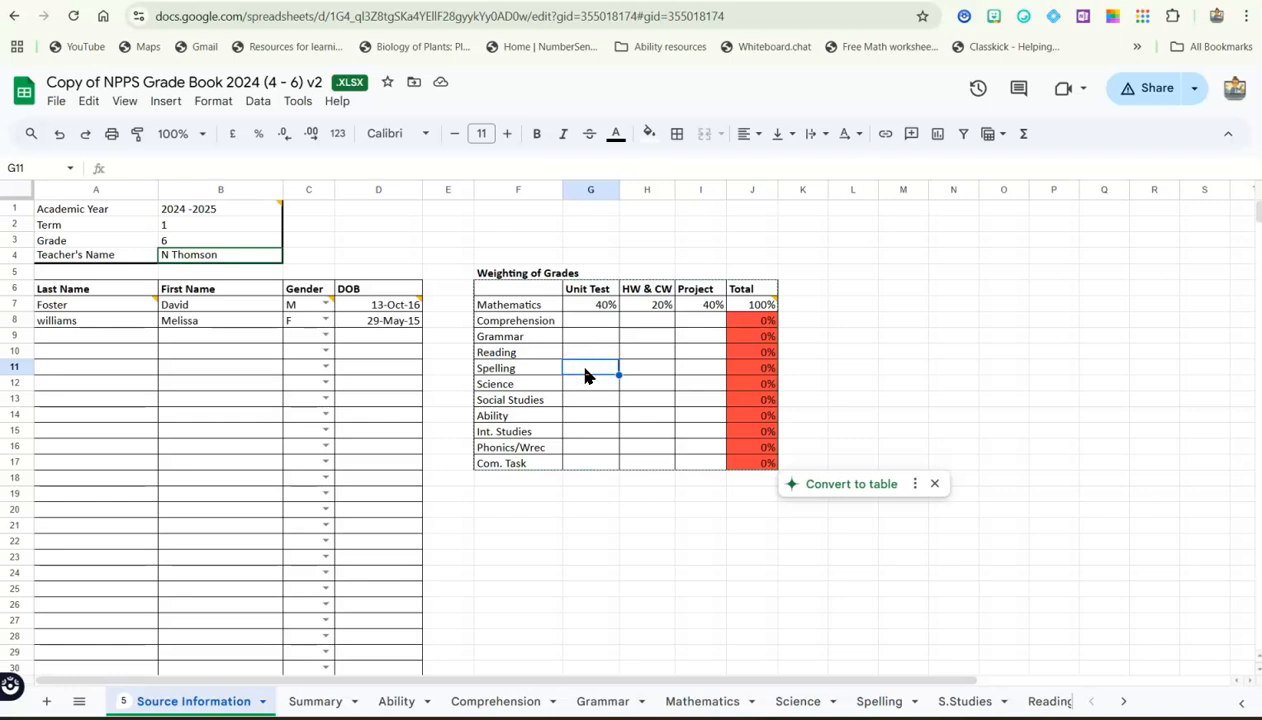
{"action": "type", "text": "100%"}
{"action": "key", "text": "Return"}
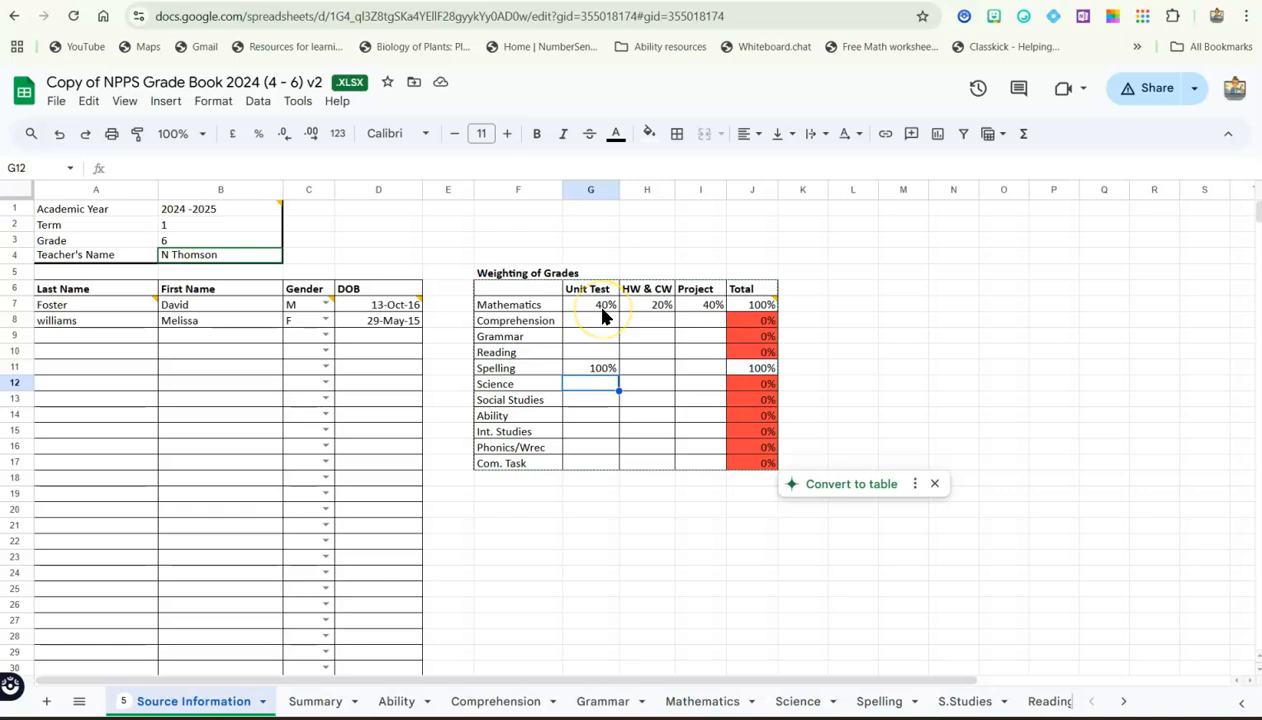
Name the first unit test column Fraction on the Mathematics sheet
{"action": "left_click", "coordinate": [695, 704]}
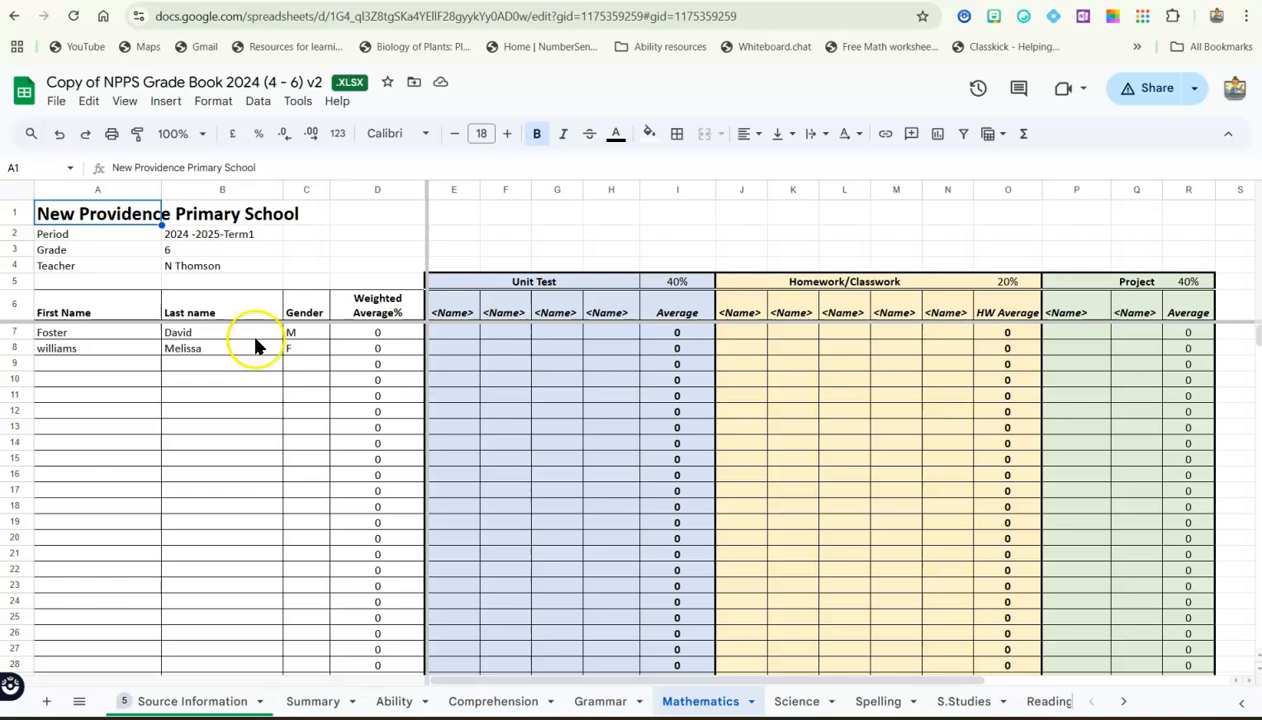
{"action": "left_click", "coordinate": [453, 313]}
{"action": "type", "text": "Fraction"}
{"action": "key", "text": "Return"}
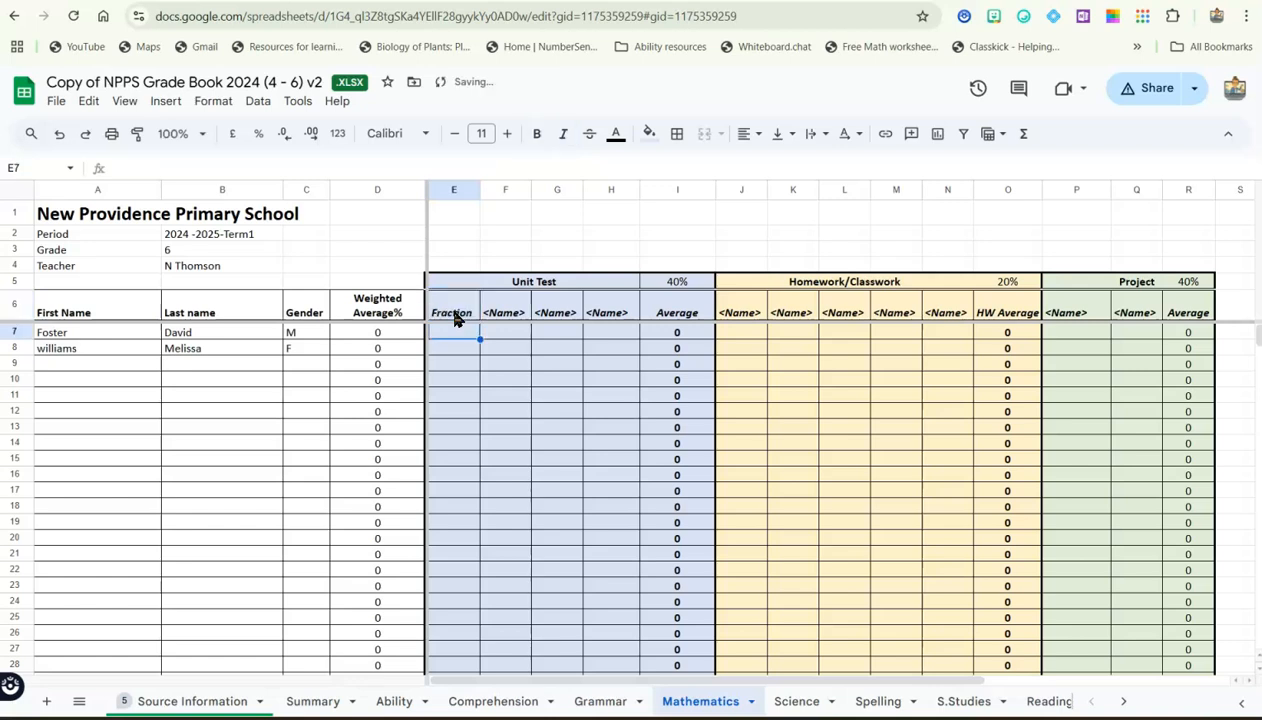
Enter Fraction unit test scores of 67 for the first student and 94 for the second student
{"action": "left_click", "coordinate": [475, 335]}
{"action": "left_click", "coordinate": [453, 341]}
{"action": "type", "text": "67"}
{"action": "key", "text": "Tab"}
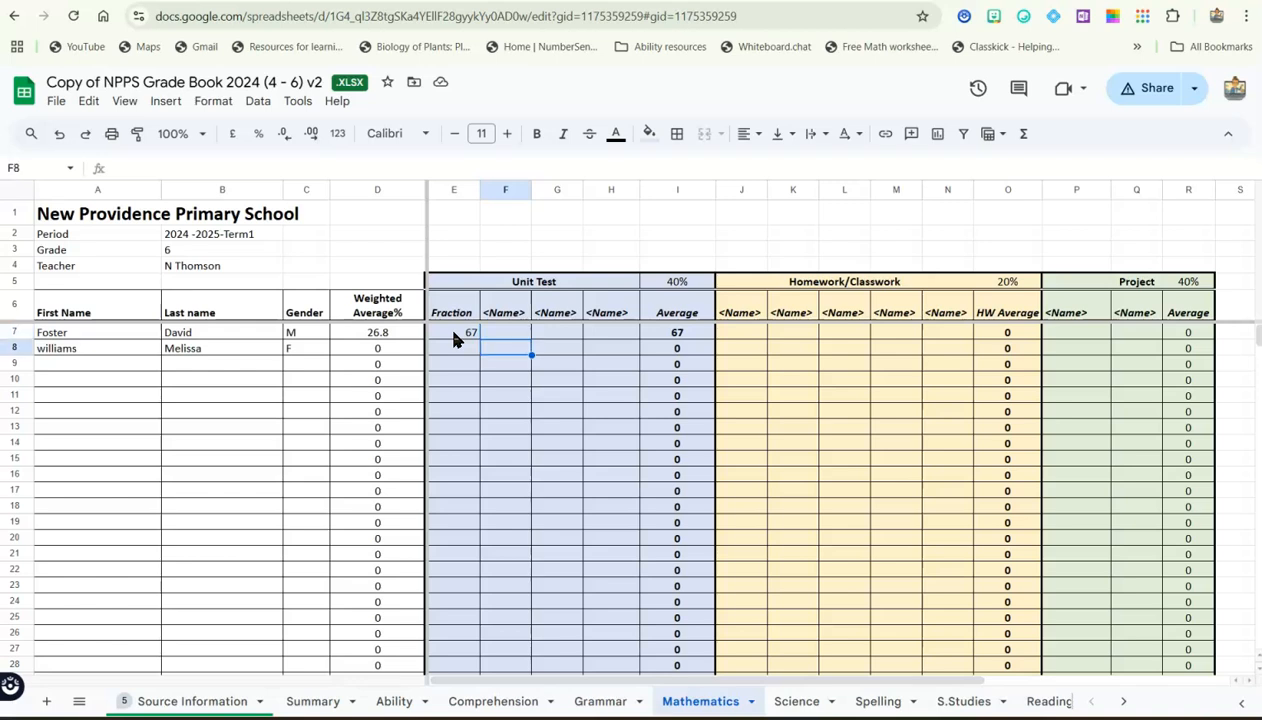
{"action": "key", "text": "Return"}
{"action": "type", "text": "94"}
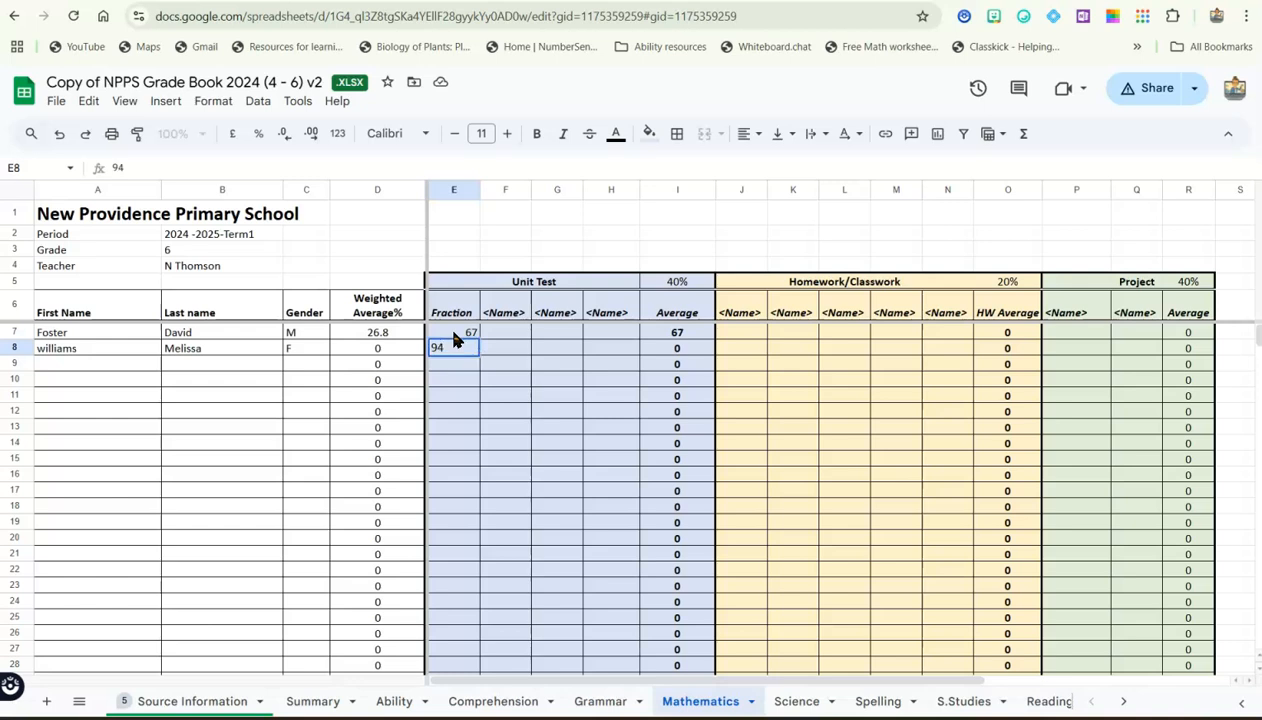
{"action": "key", "text": "Return"}
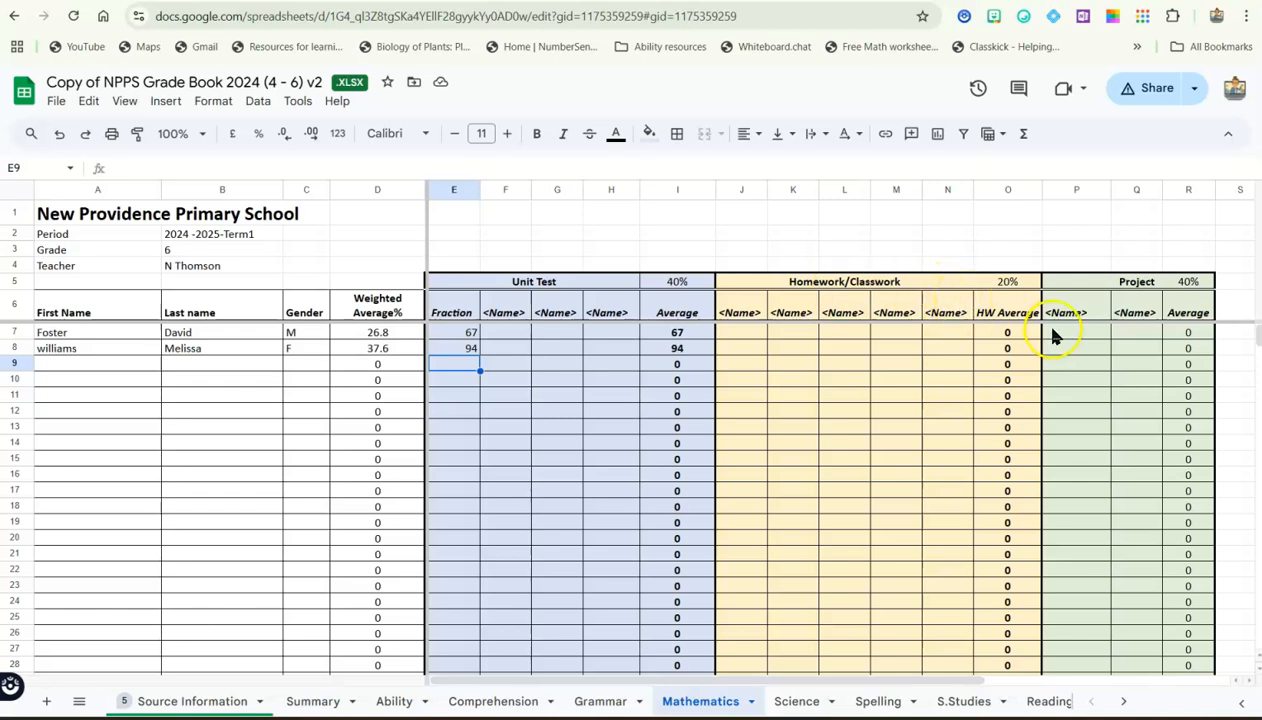
Enter a score of 98 for both students in the first Homework/Classwork column
{"action": "left_click", "coordinate": [741, 342]}
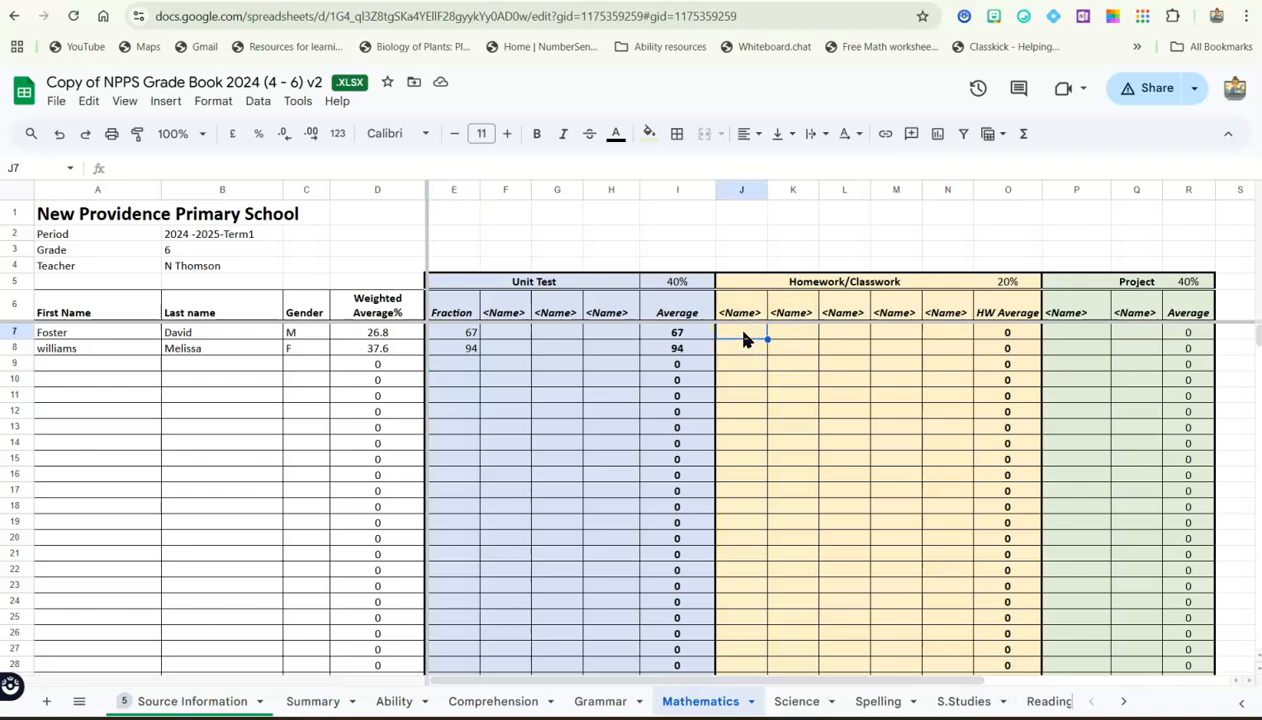
{"action": "type", "text": "98"}
{"action": "key", "text": "Return"}
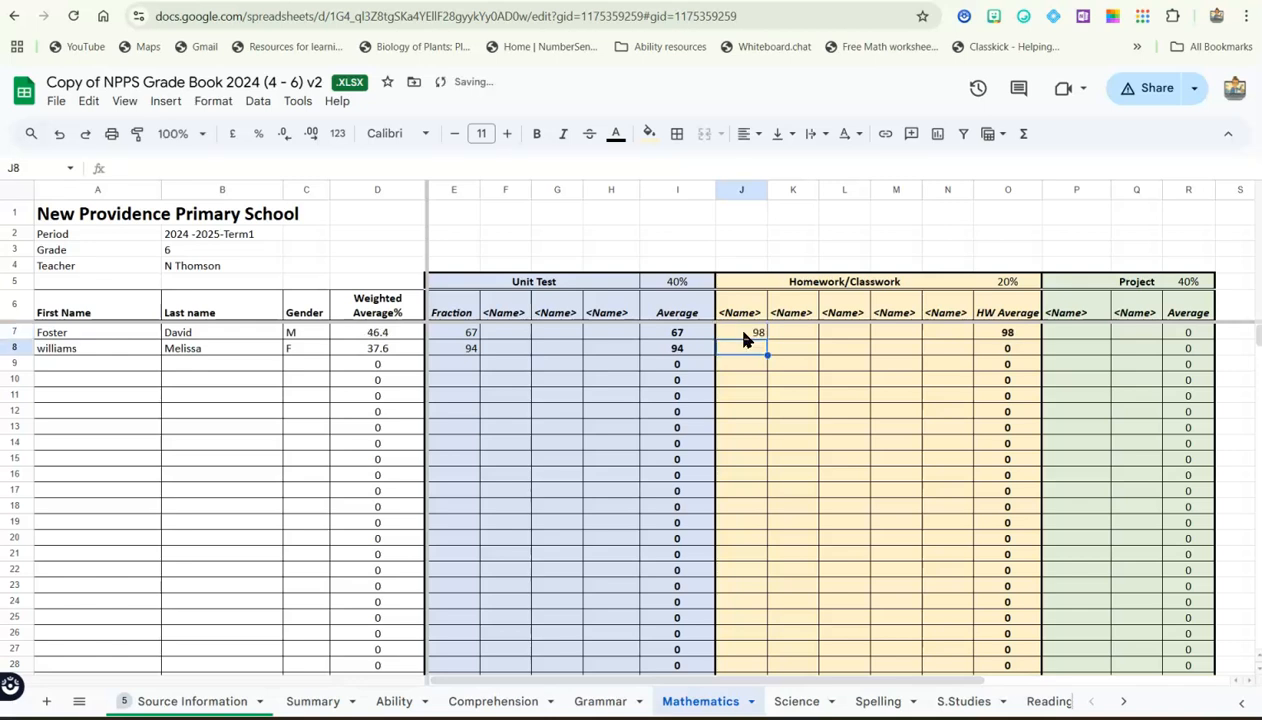
{"action": "type", "text": "98"}
{"action": "key", "text": "Return"}
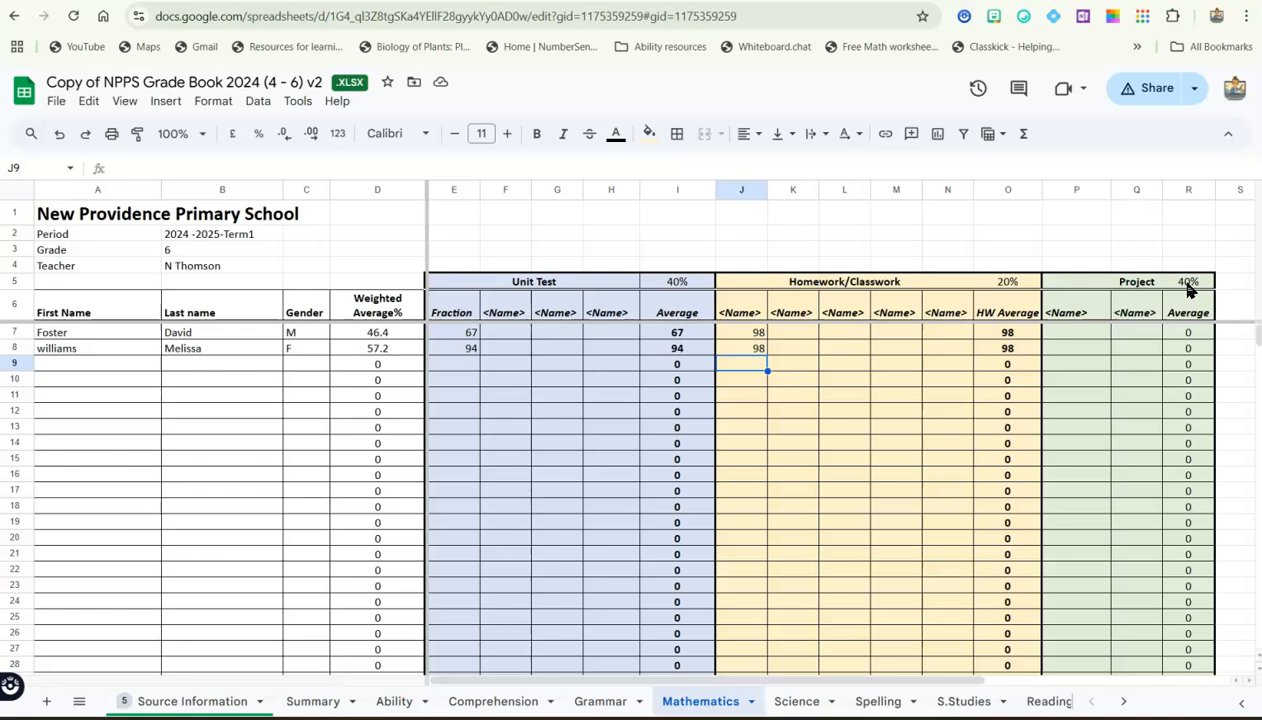
Enter 75 as the first student's score in the first Project column on the Mathematics sheet
{"action": "left_click", "coordinate": [1081, 336]}
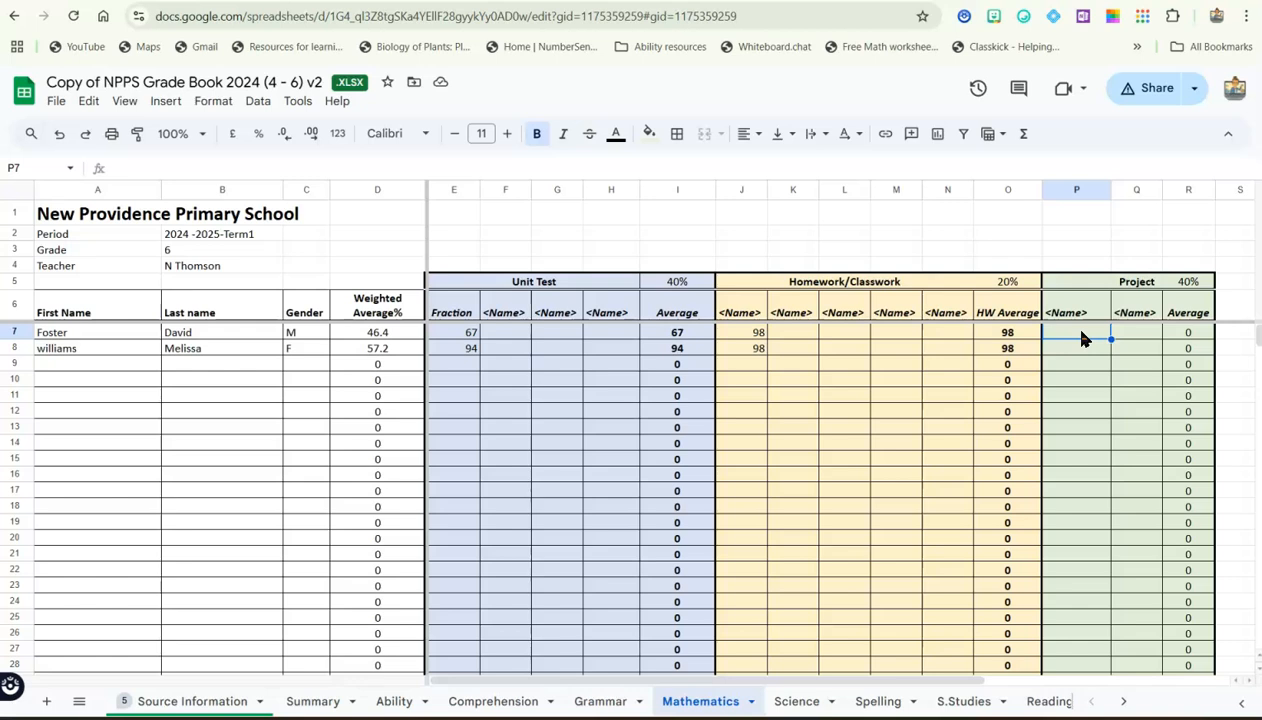
{"action": "type", "text": "75"}
{"action": "key", "text": "Return"}
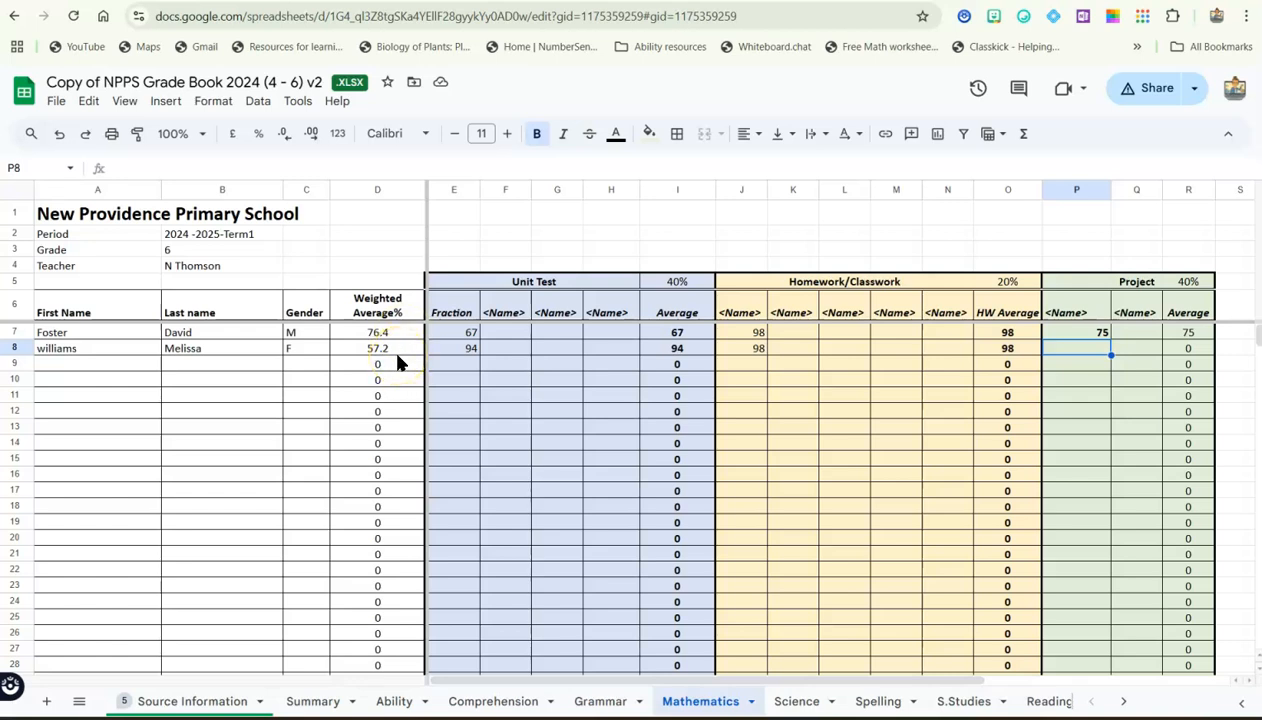
Name the first Project column kit on the Mathematics sheet
{"action": "left_click", "coordinate": [1089, 353]}
{"action": "left_click", "coordinate": [1077, 316]}
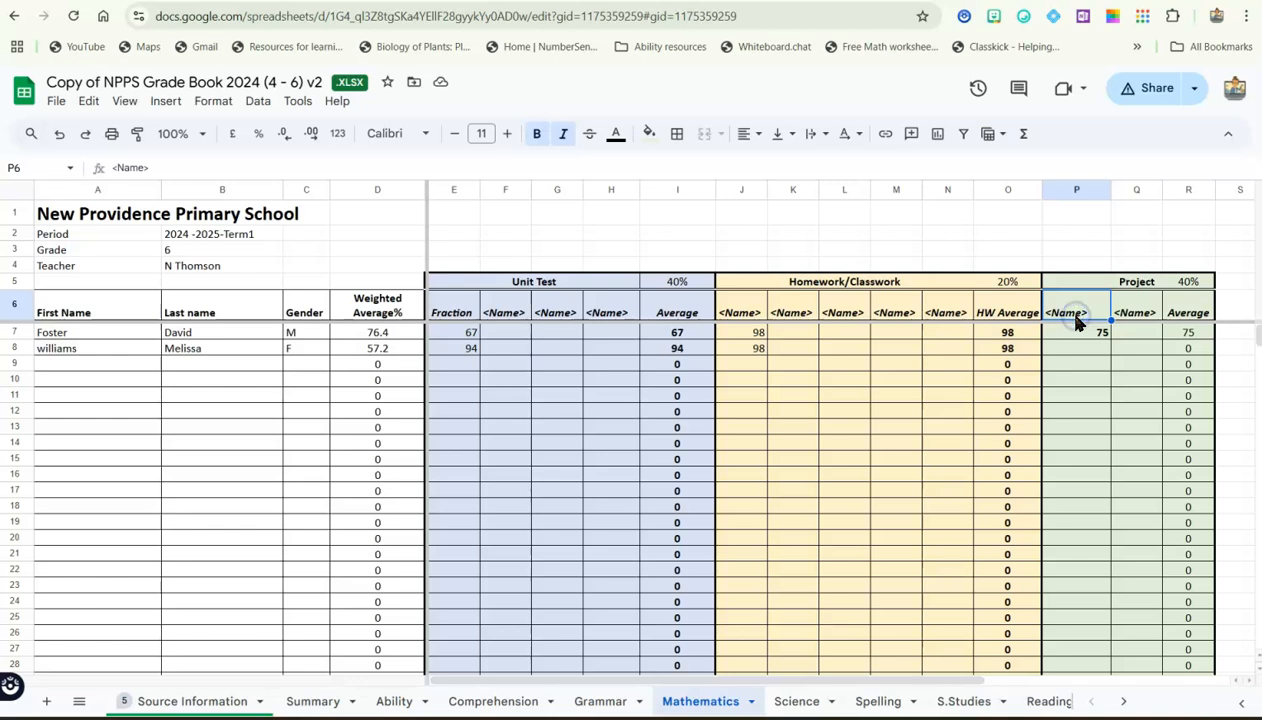
{"action": "type", "text": "Kit"}
{"action": "key", "text": "Return"}
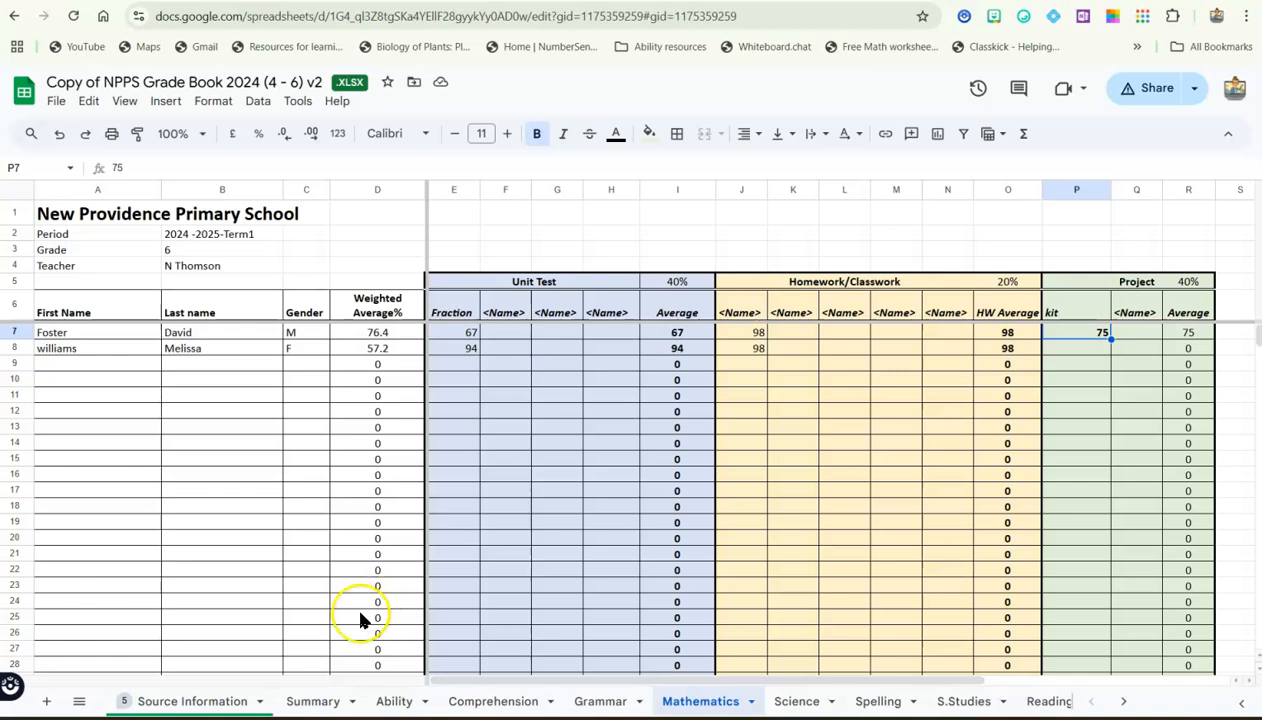
Set the Mathematics weightings on the Source Information sheet to 60% unit test, 40% HW & CW and 0% project
{"action": "left_click", "coordinate": [229, 703]}
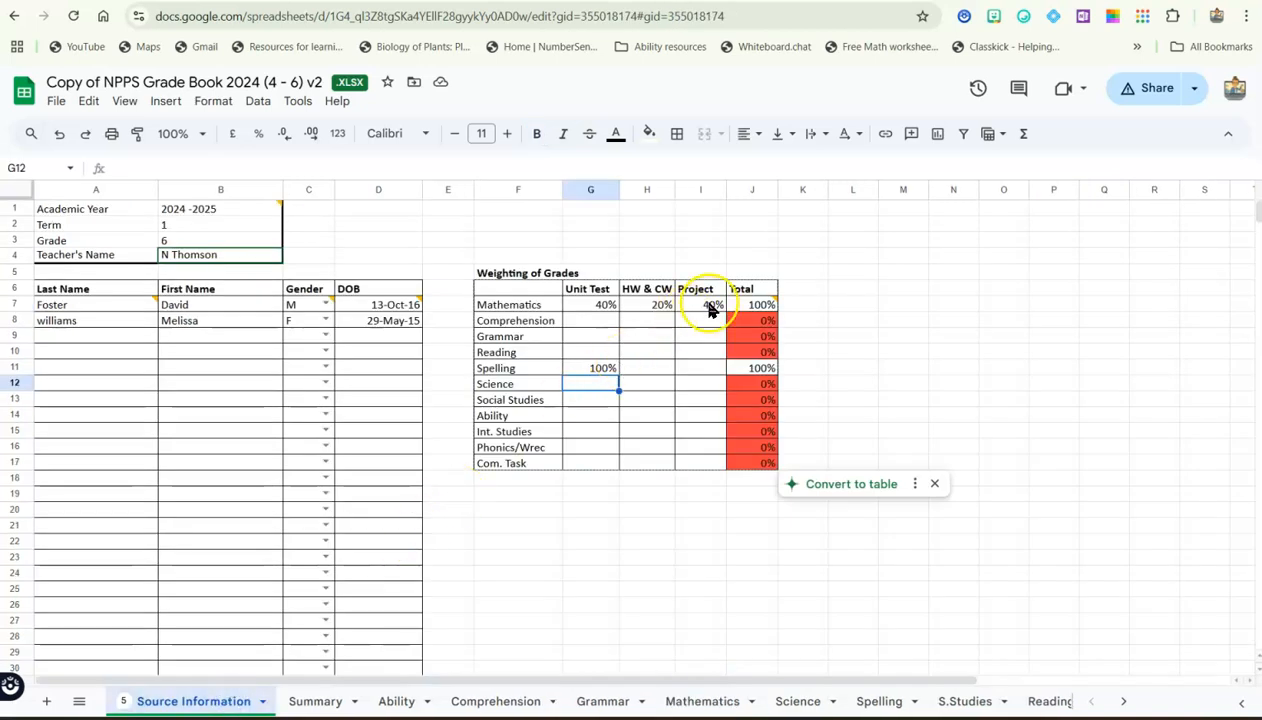
{"action": "left_click", "coordinate": [709, 309]}
{"action": "type", "text": "0"}
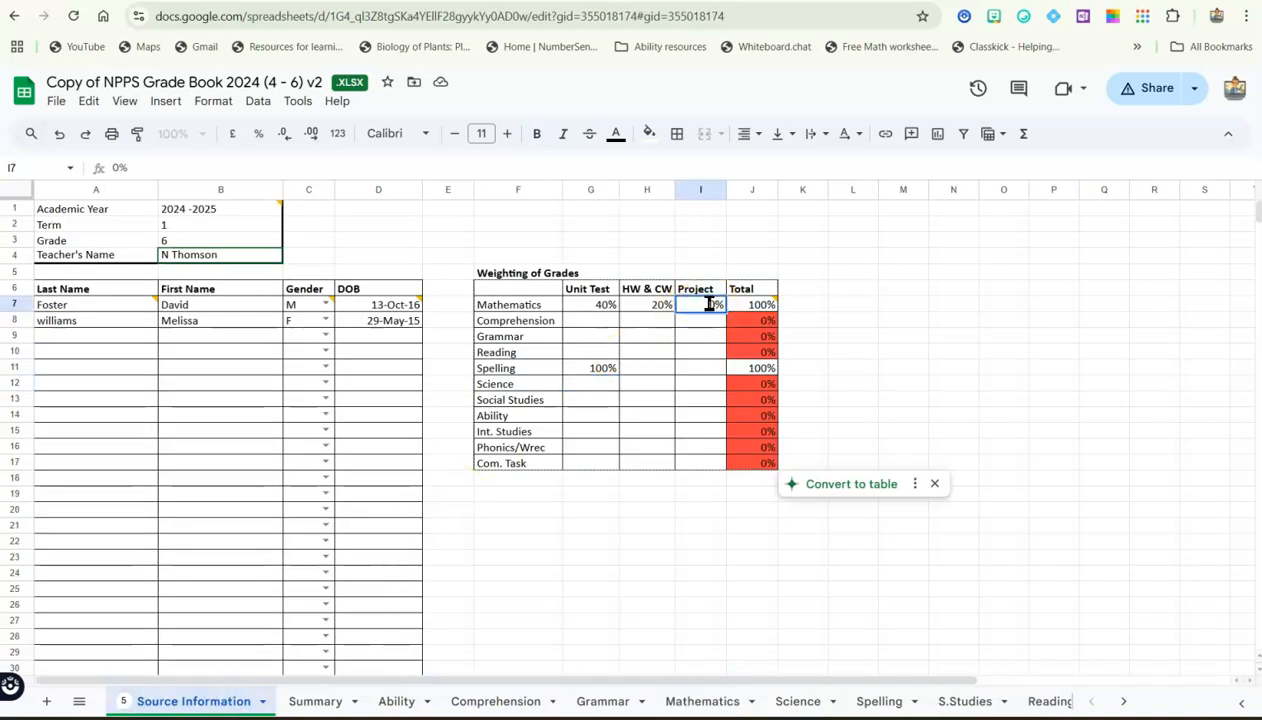
{"action": "key", "text": "Left"}
{"action": "key", "text": "Left"}
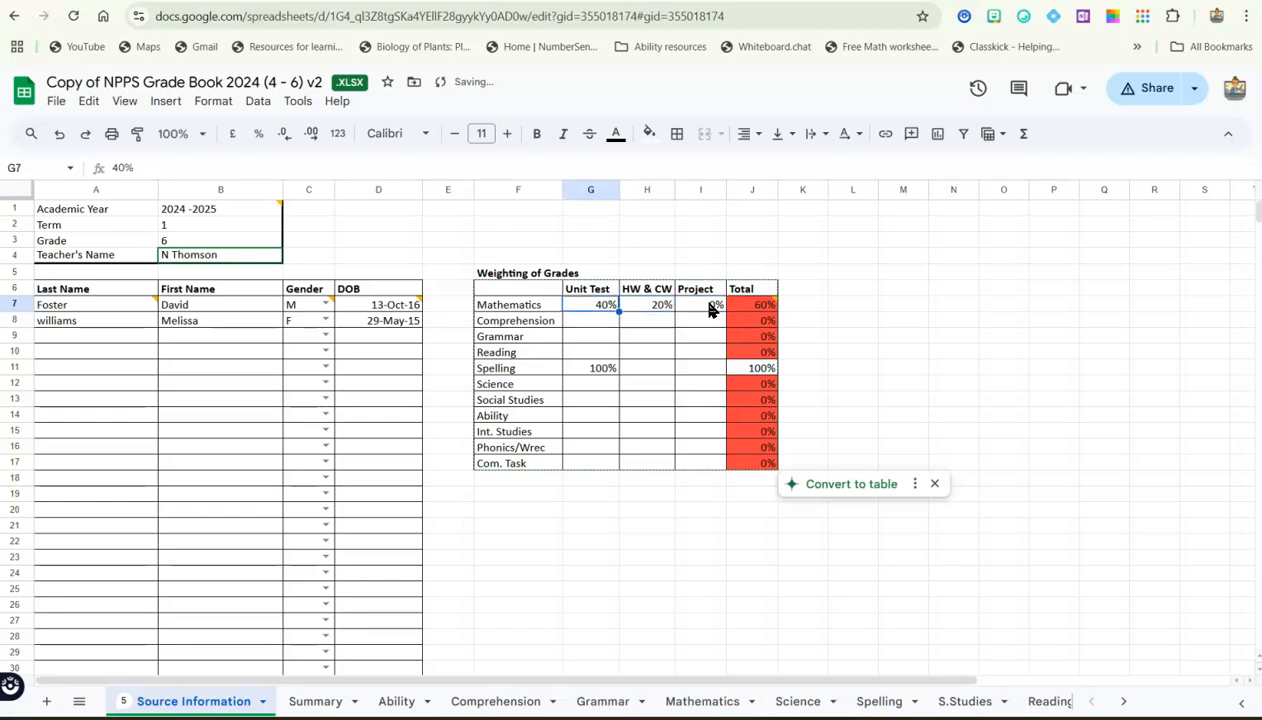
{"action": "type", "text": "60"}
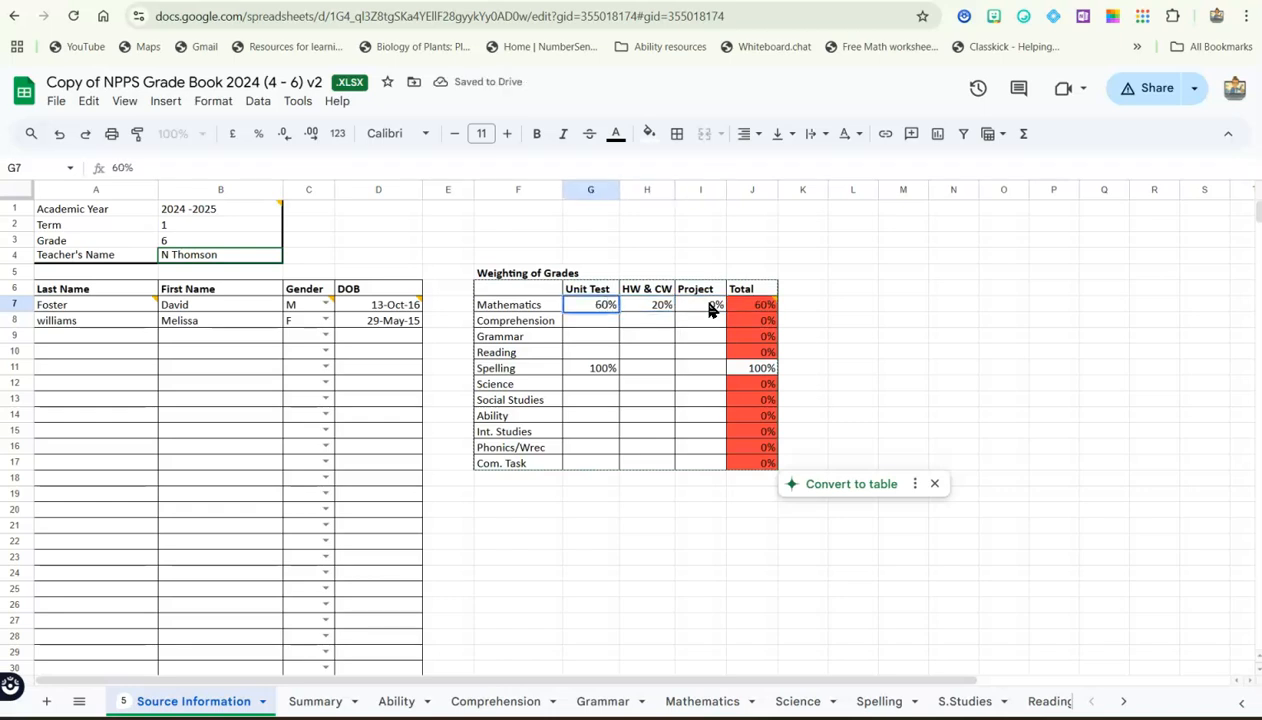
{"action": "key", "text": "Tab"}
{"action": "type", "text": "40"}
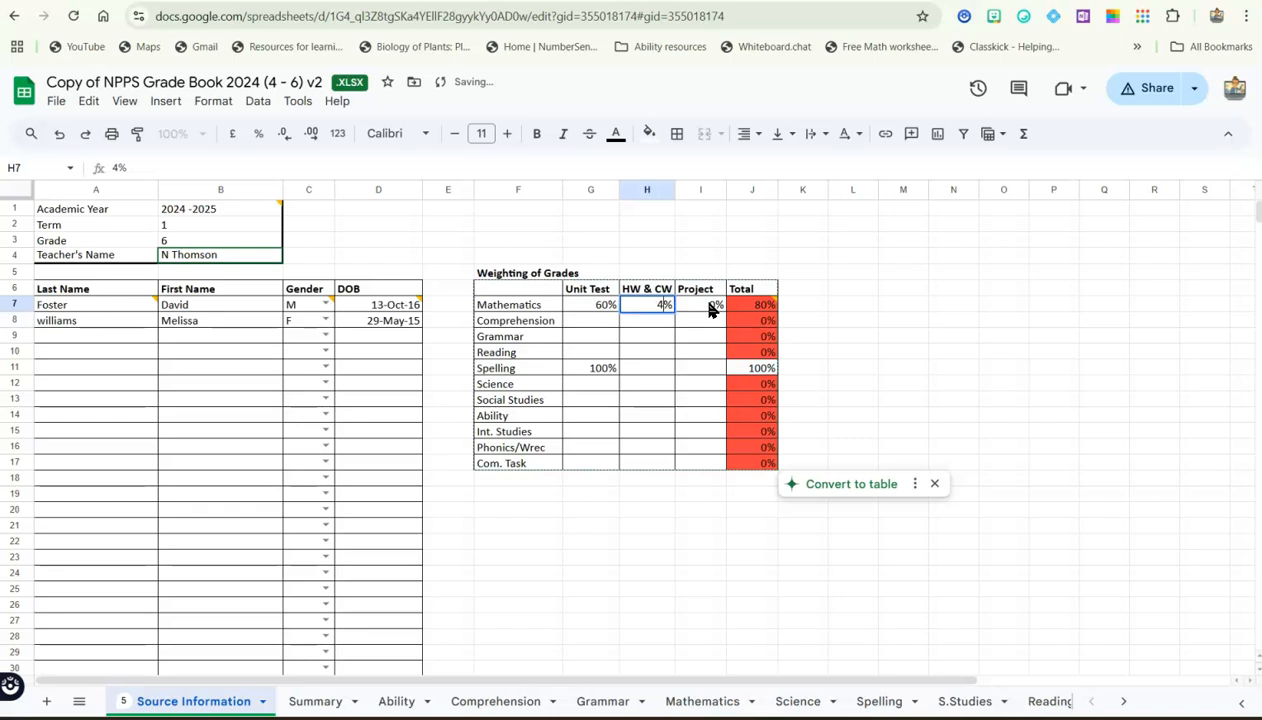
{"action": "key", "text": "Return"}
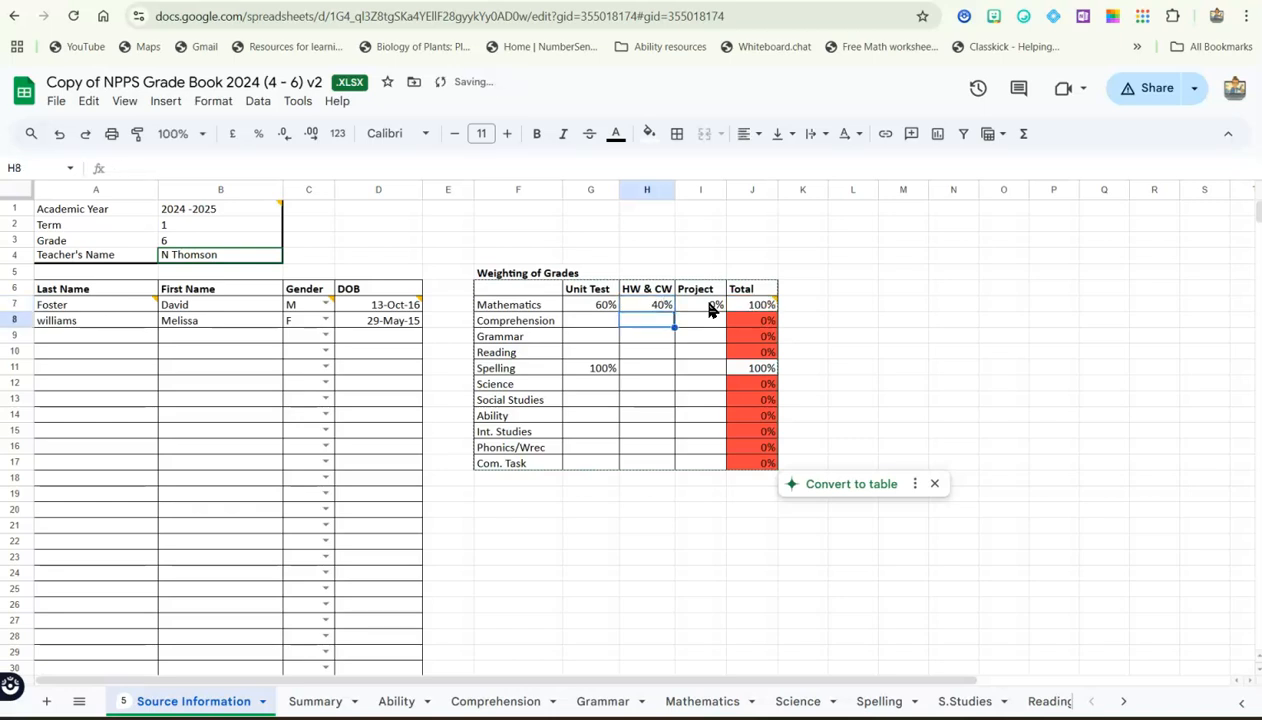
Review the students' weighted averages and the class, boys' and girls' averages on the Mathematics sheet
{"action": "left_click", "coordinate": [700, 703]}
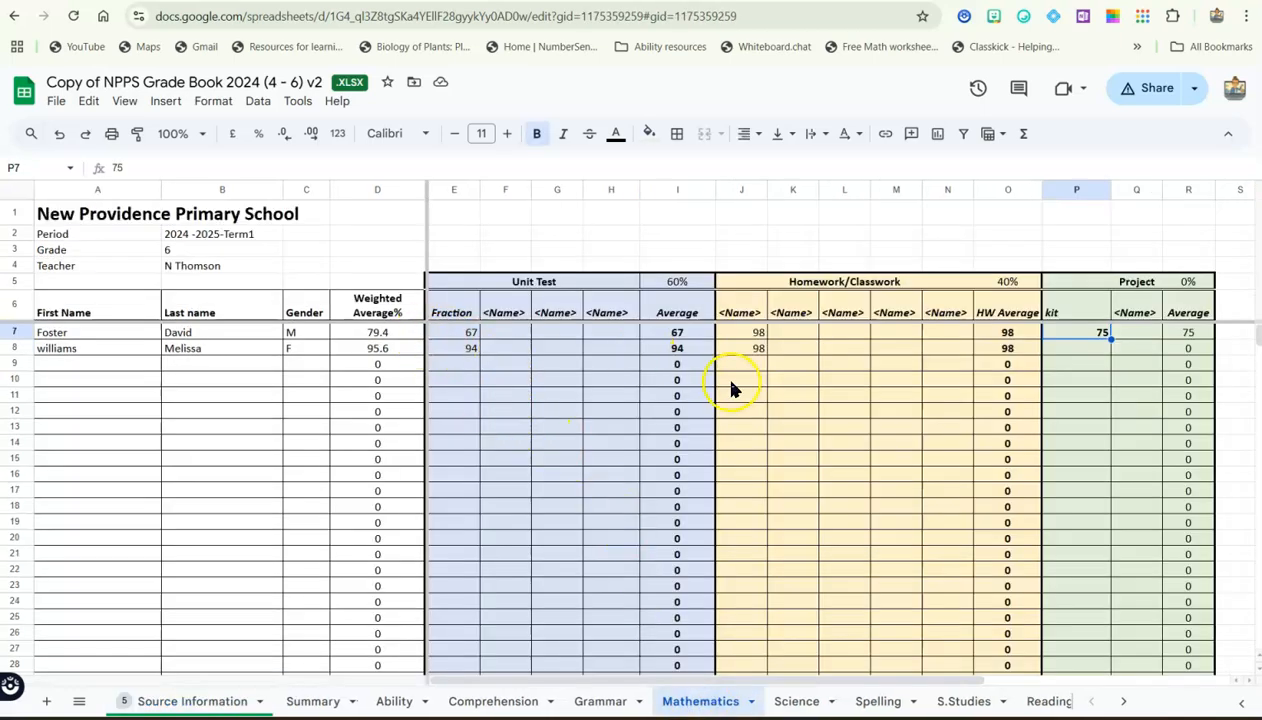
{"action": "left_click", "coordinate": [956, 447]}
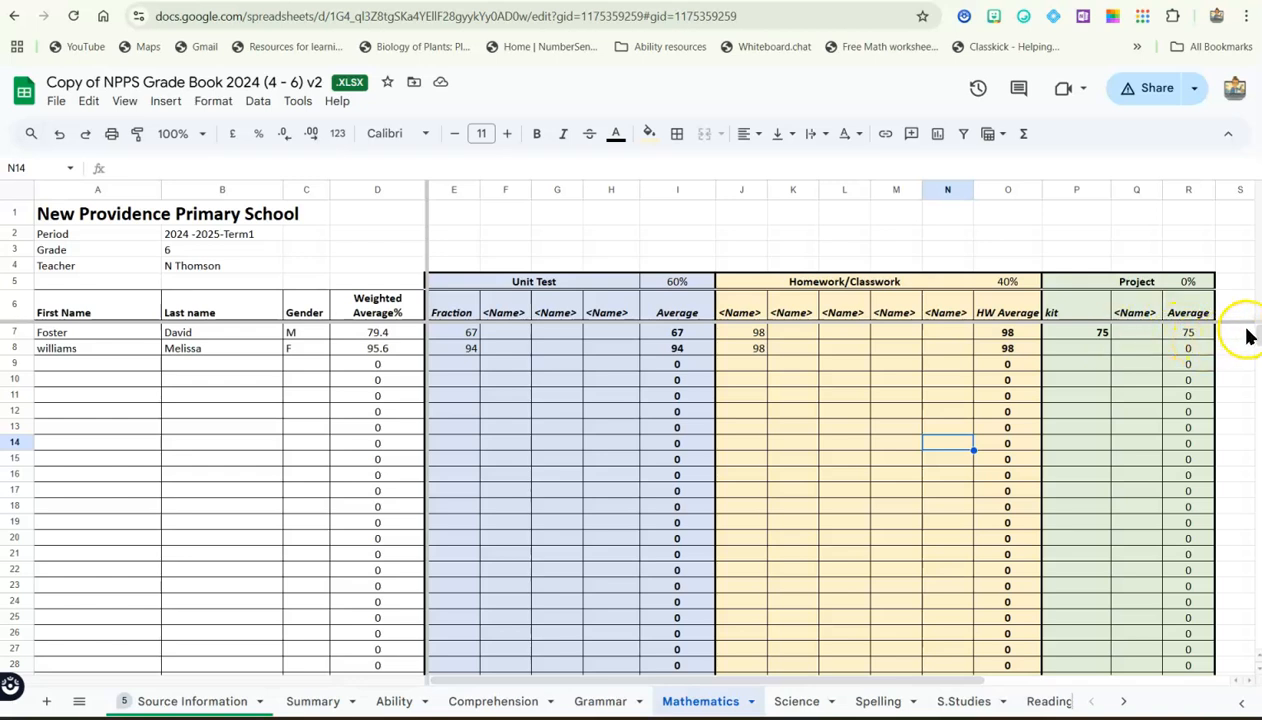
{"action": "left_click_drag", "start_coordinate": [1258, 329], "coordinate": [1258, 343]}
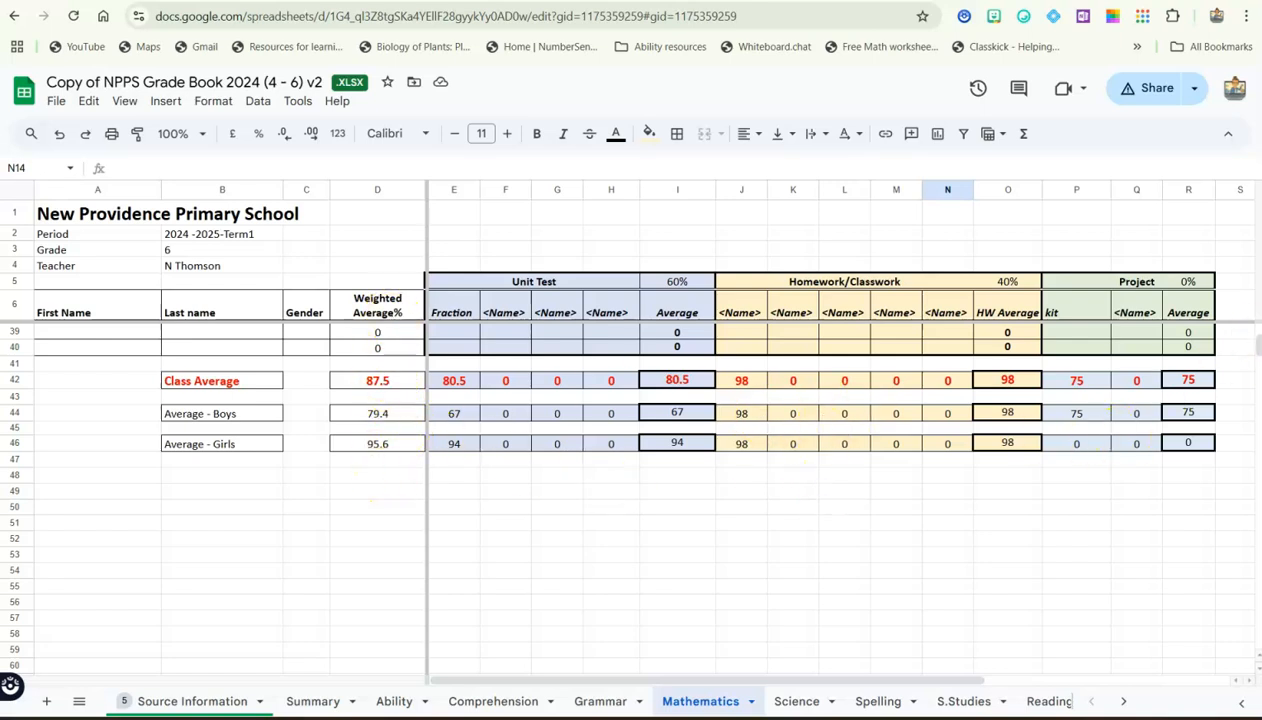
{"action": "scroll", "coordinate": [1256, 344], "scroll_direction": "up", "scroll_amount": 1}
{"action": "scroll", "coordinate": [1256, 344], "scroll_direction": "up", "scroll_amount": 10}
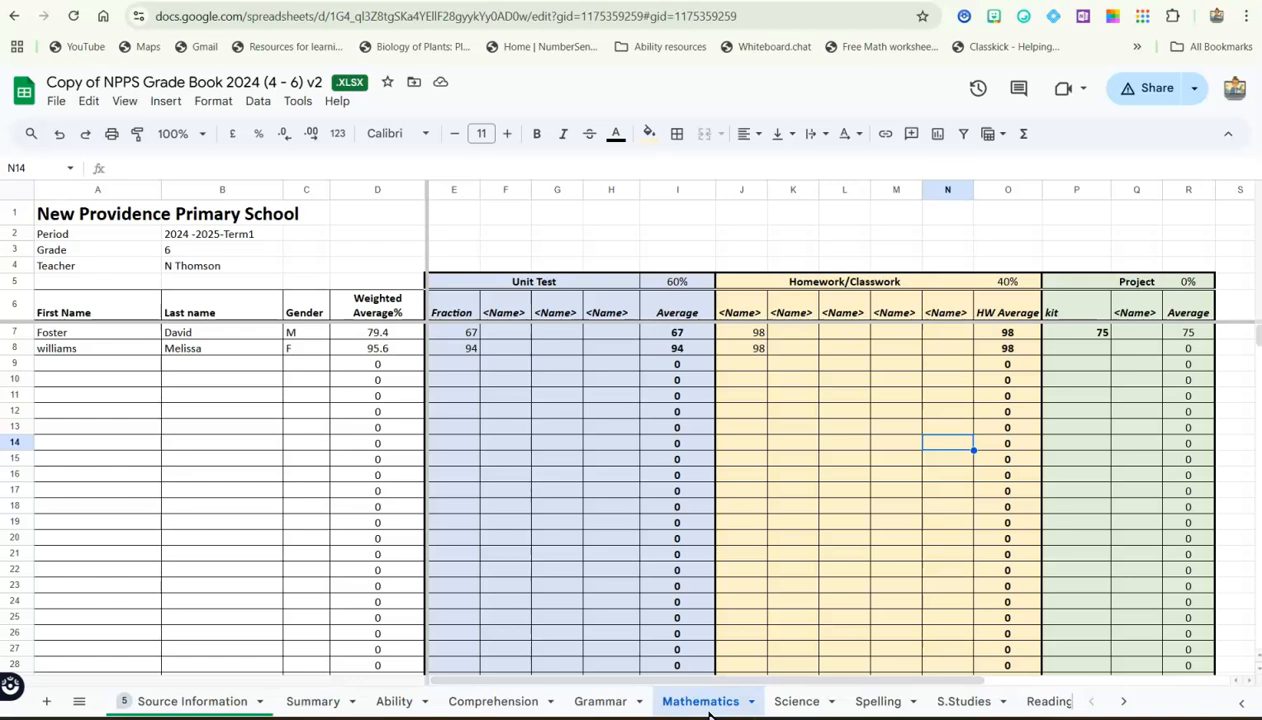
Enter 80 as the first student's Mathematics exam score on the Summary sheet
{"action": "mouse_move", "coordinate": [450, 718]}
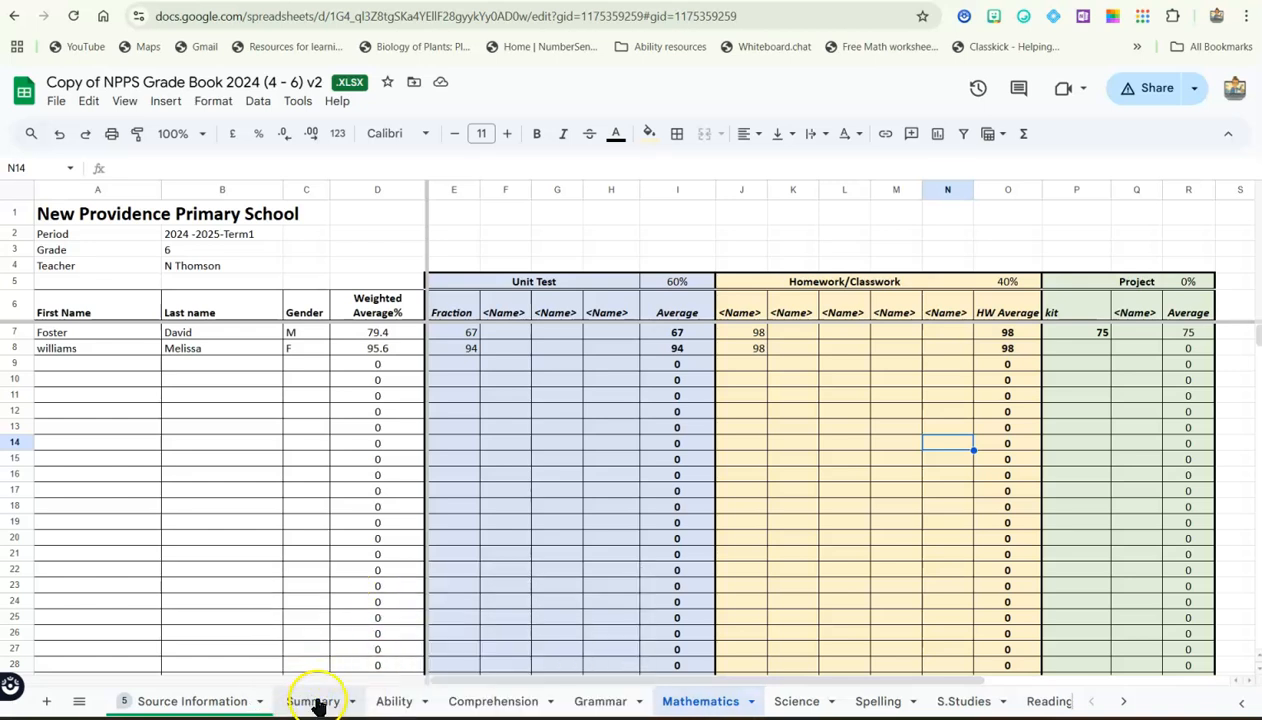
{"action": "left_click", "coordinate": [318, 704]}
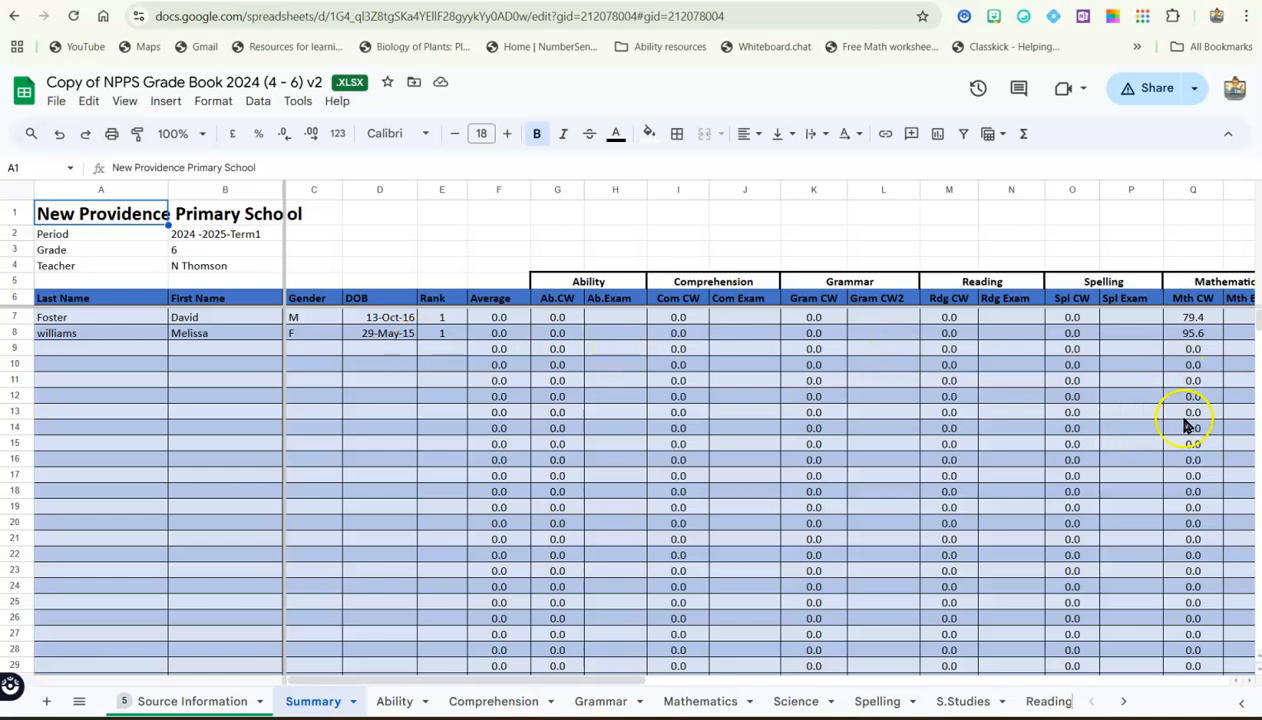
{"action": "left_click", "coordinate": [1124, 703]}
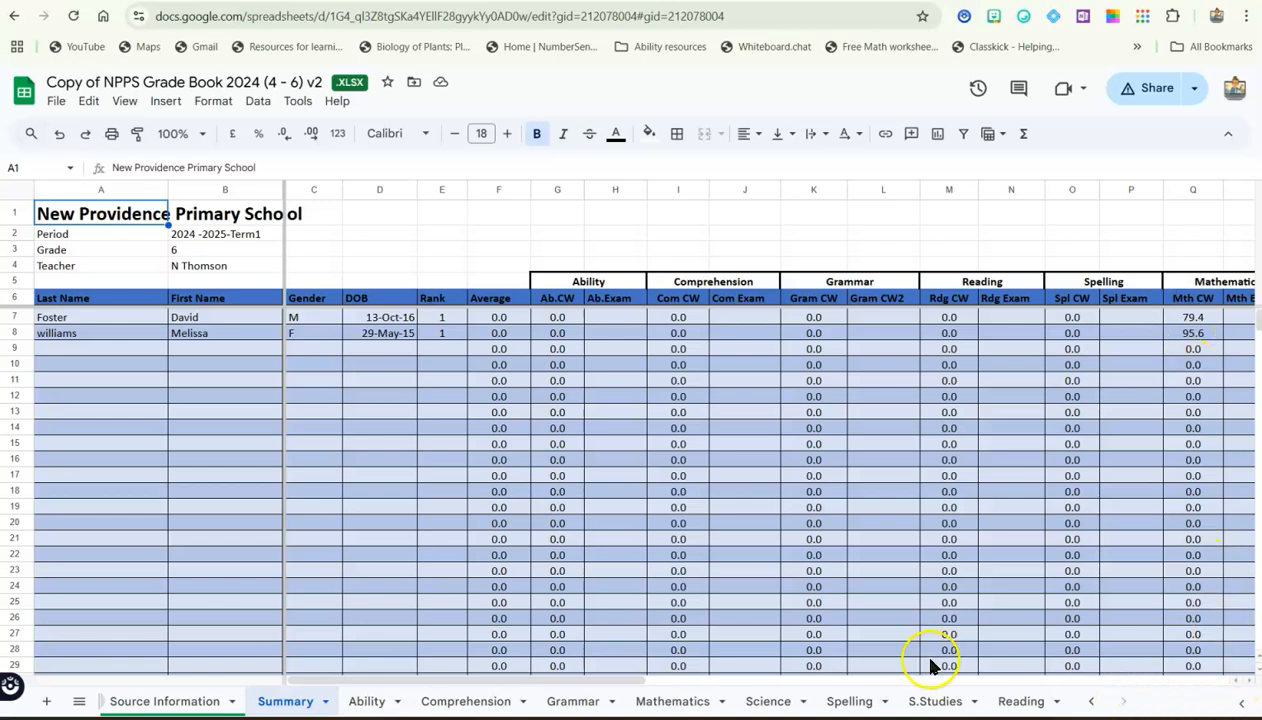
{"action": "left_click_drag", "start_coordinate": [620, 681], "coordinate": [775, 678]}
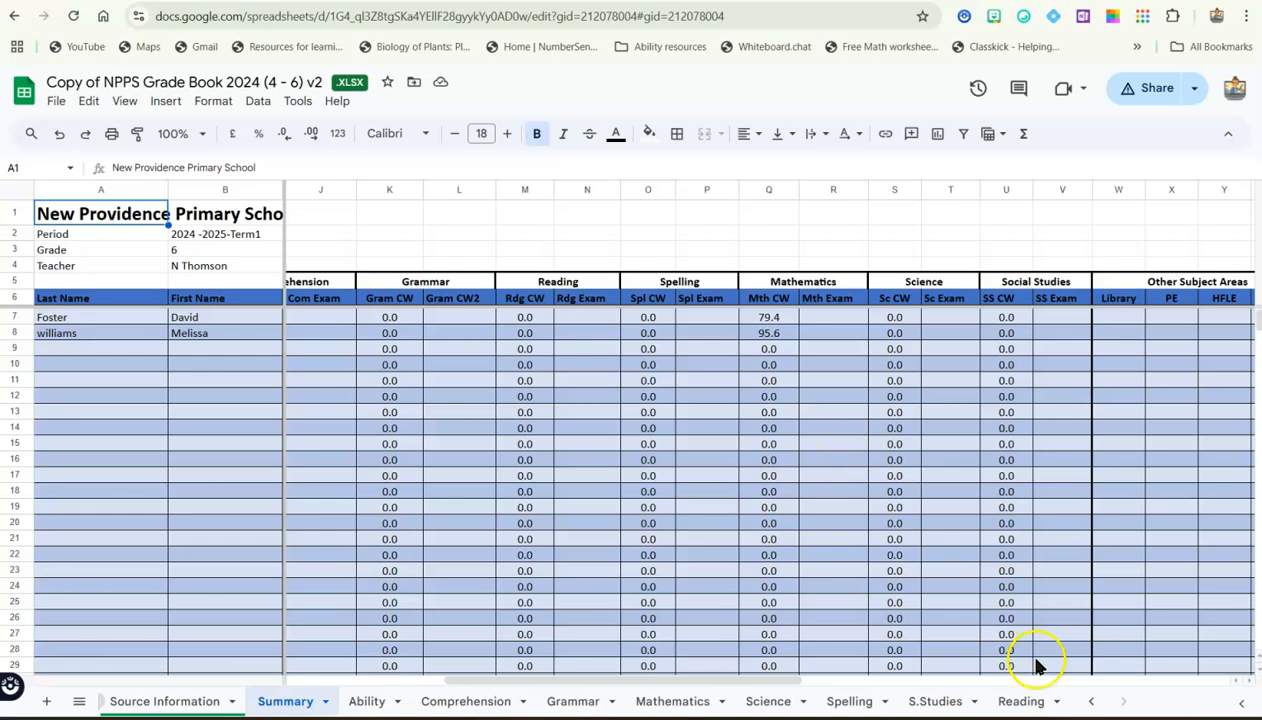
{"action": "left_click", "coordinate": [1092, 707]}
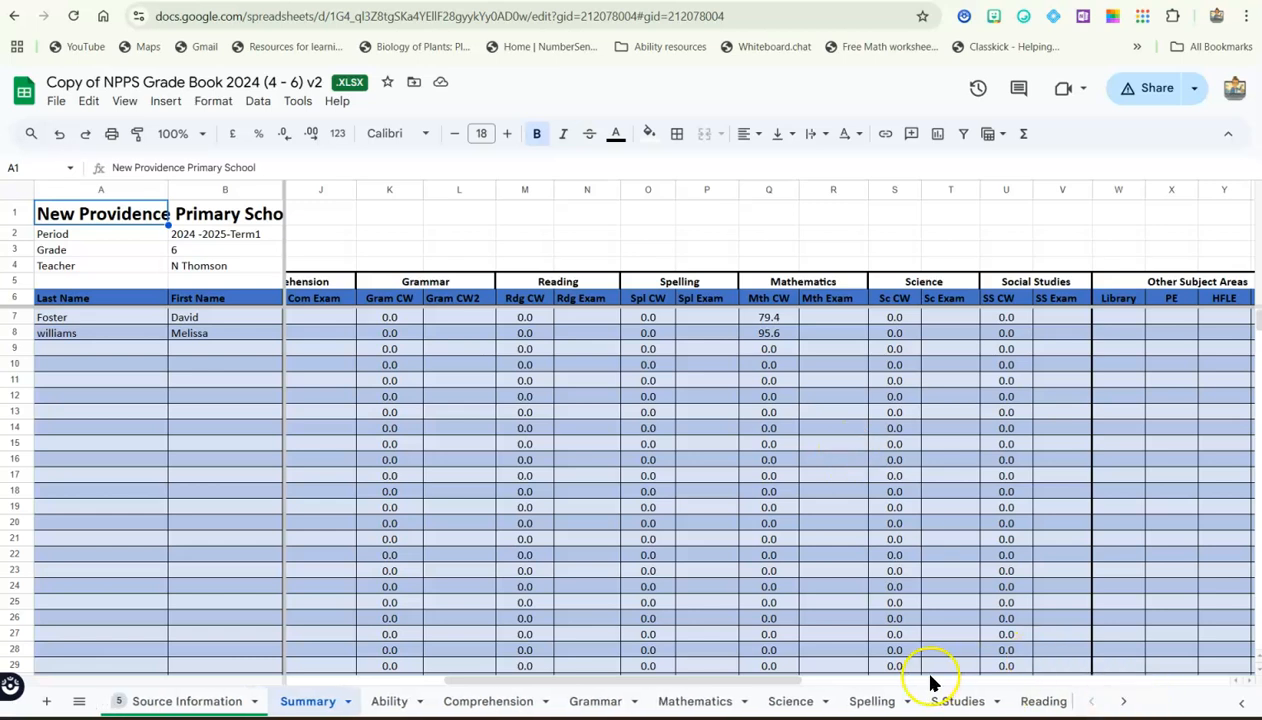
{"action": "left_click_drag", "start_coordinate": [769, 683], "coordinate": [479, 695]}
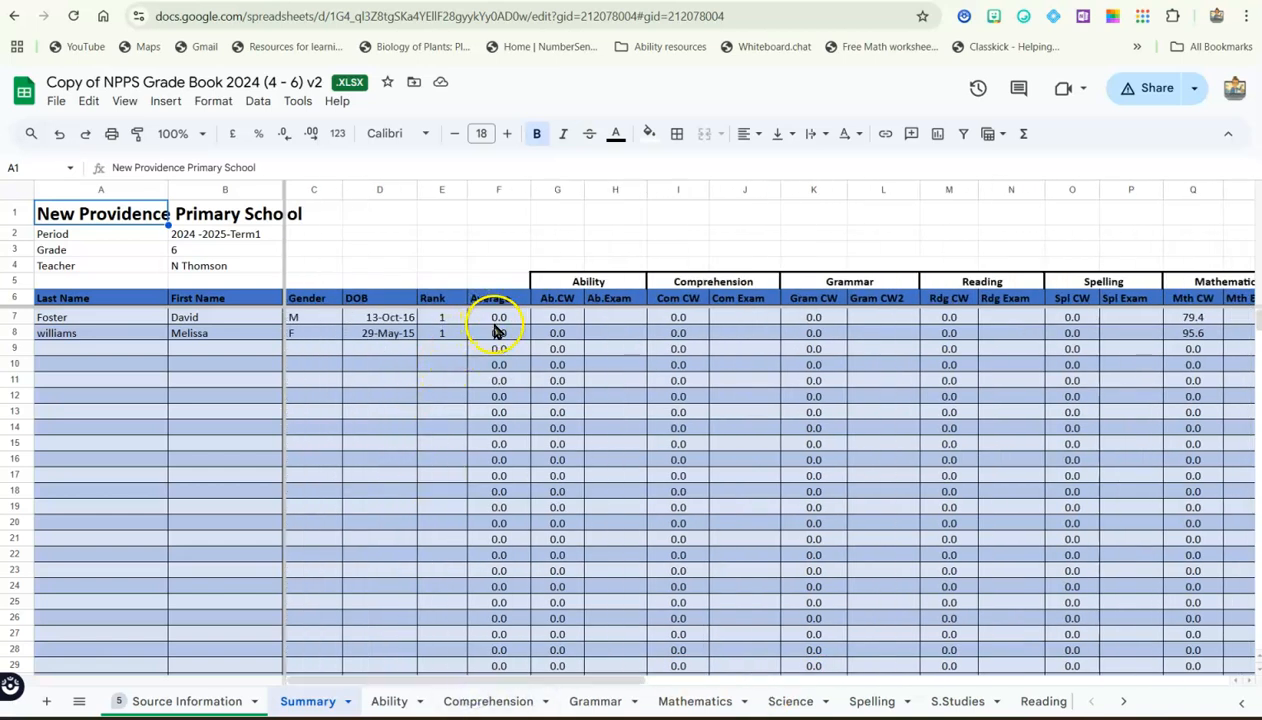
{"action": "left_click", "coordinate": [1241, 318]}
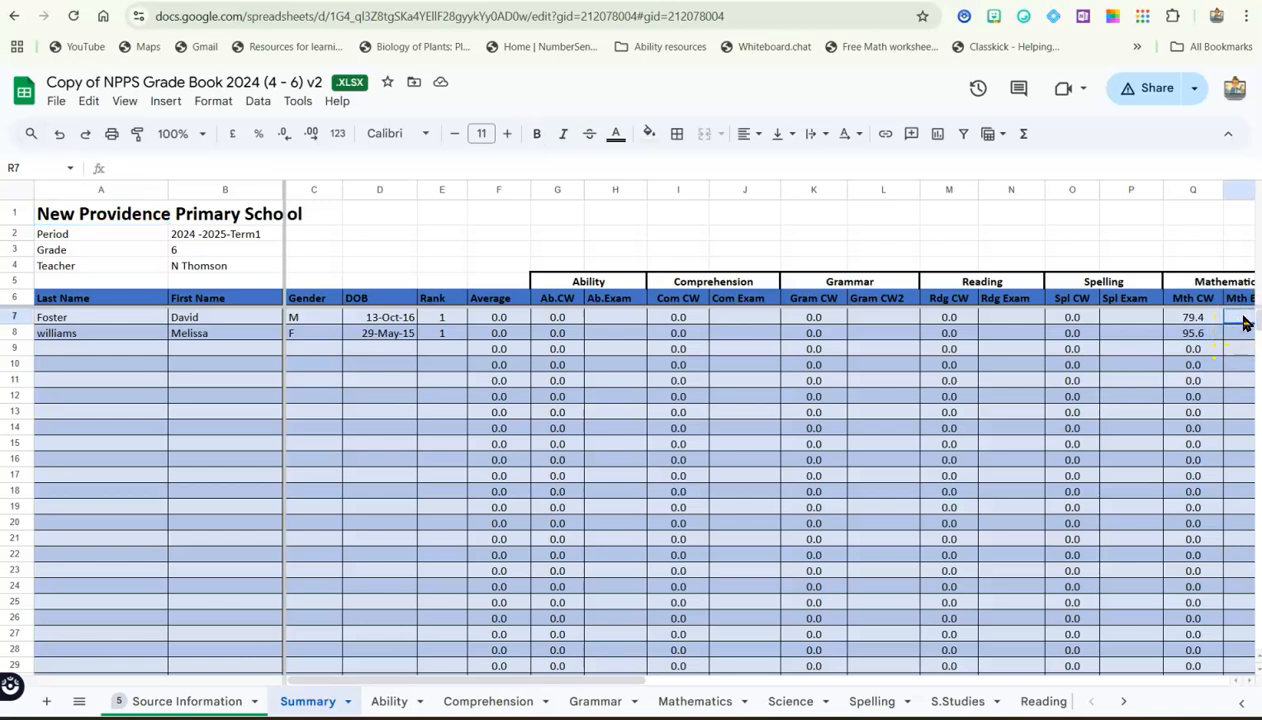
{"action": "type", "text": "80"}
{"action": "key", "text": "Return"}
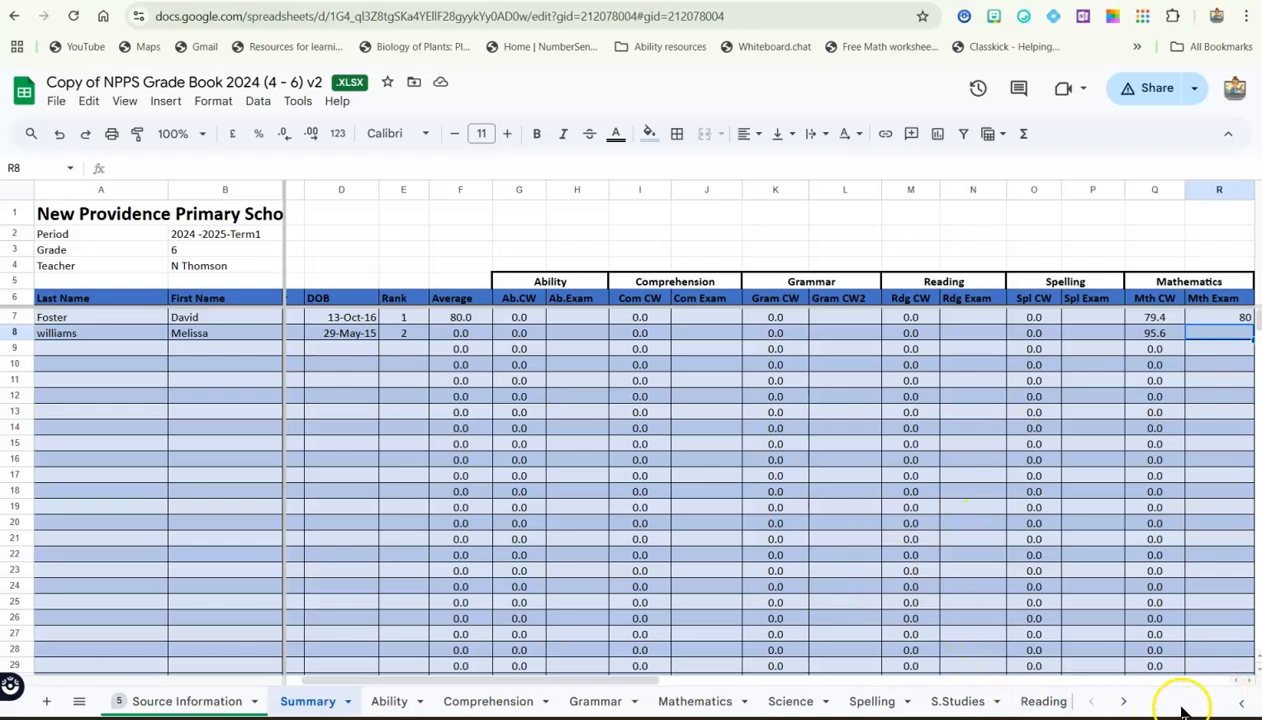
Record 120 sessions present for the first student on the Summary sheet
{"action": "left_click", "coordinate": [1125, 704]}
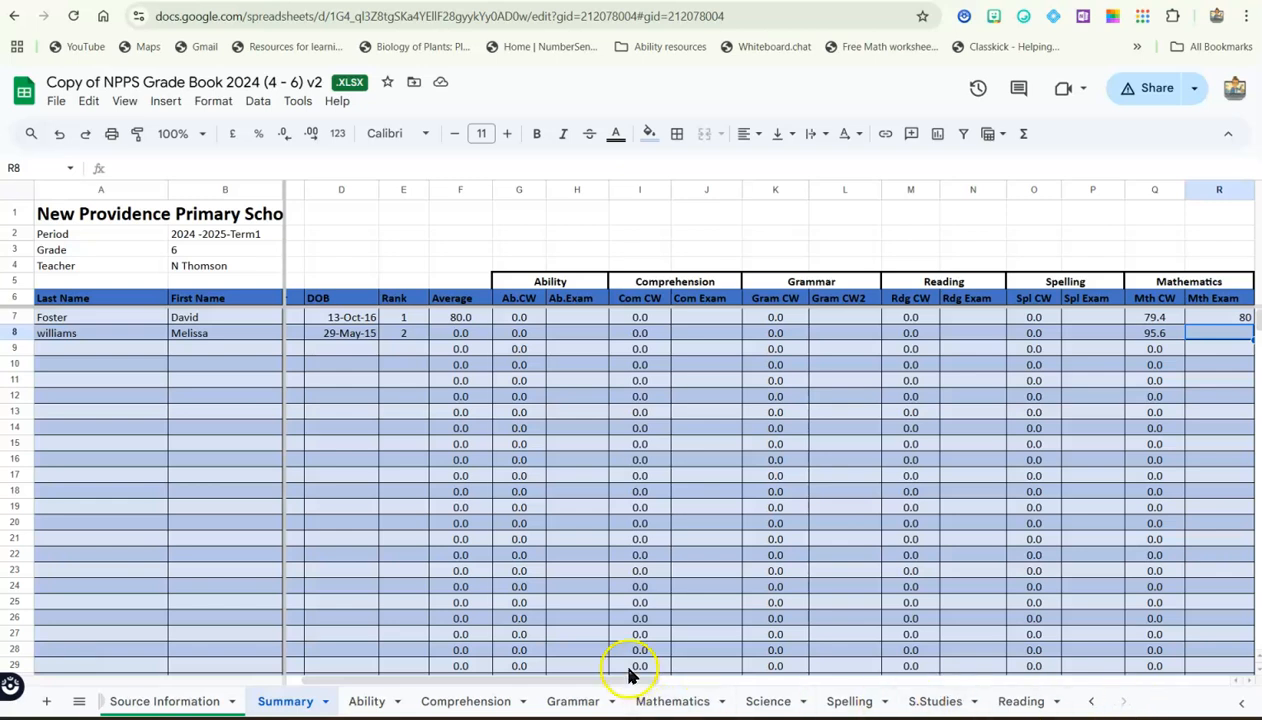
{"action": "left_click_drag", "start_coordinate": [639, 679], "coordinate": [811, 680]}
{"action": "left_click_drag", "start_coordinate": [865, 678], "coordinate": [935, 680]}
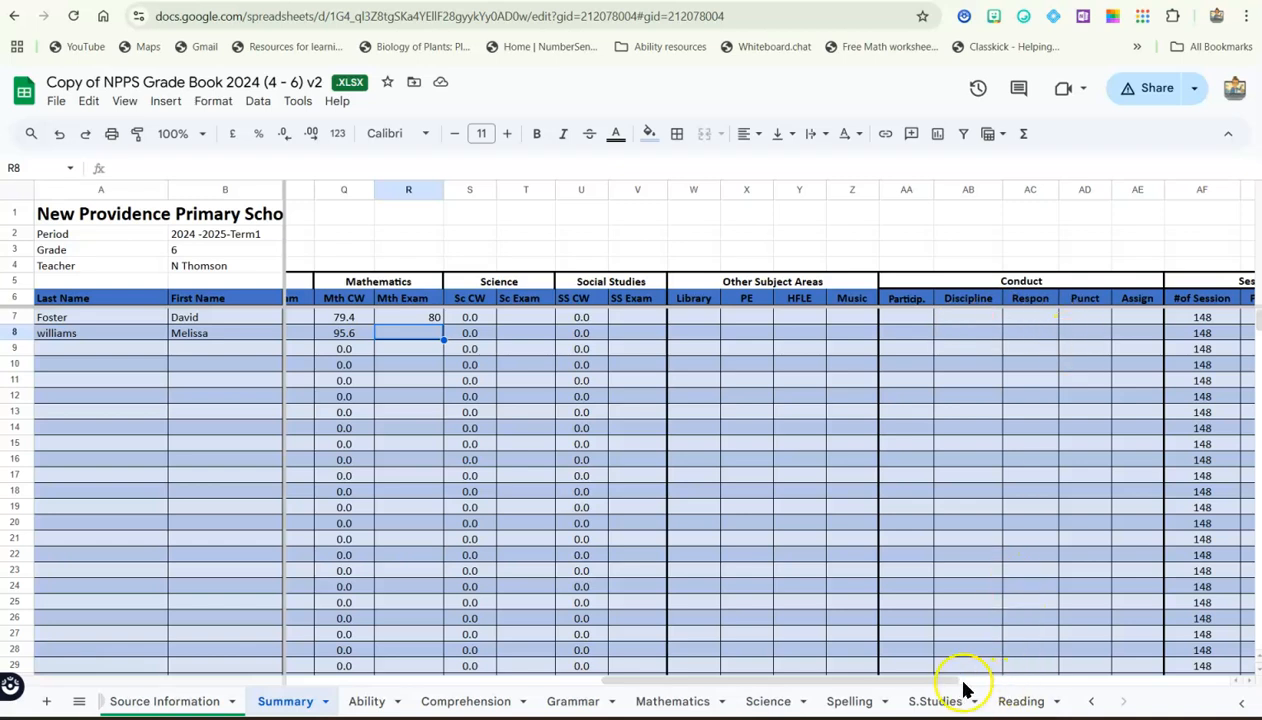
{"action": "left_click_drag", "start_coordinate": [946, 681], "coordinate": [1088, 679]}
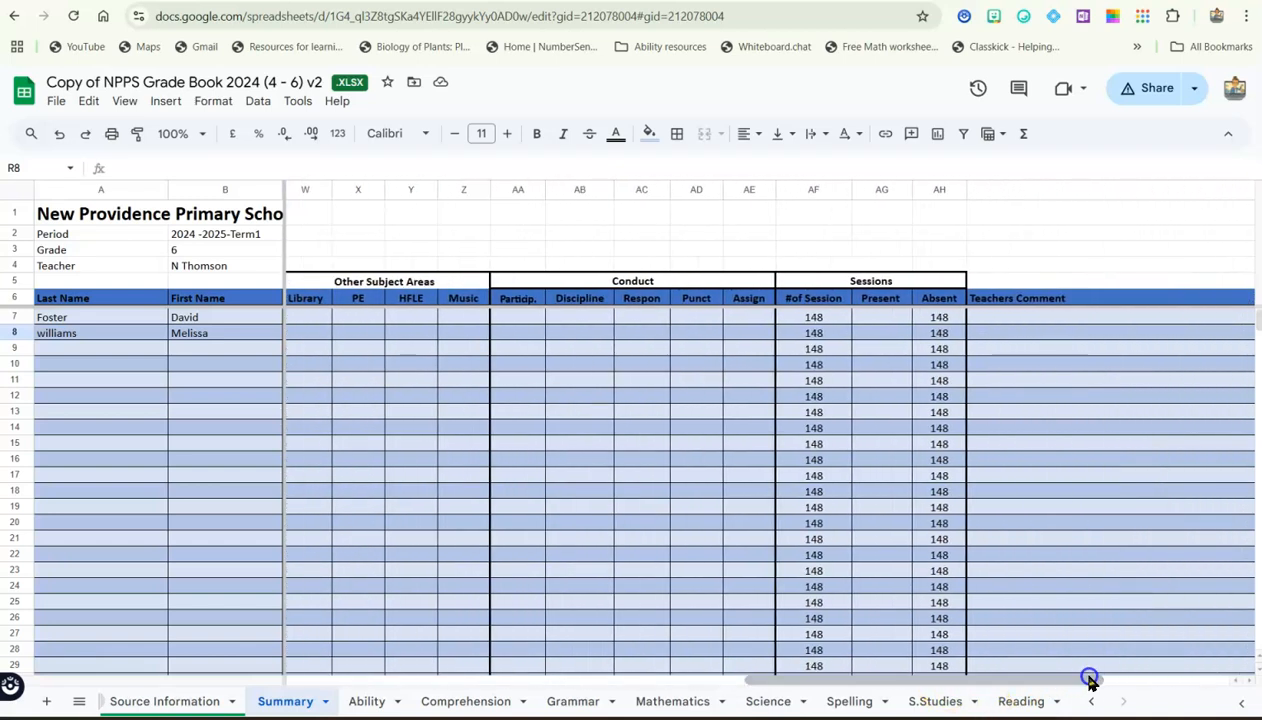
{"action": "left_click", "coordinate": [989, 414]}
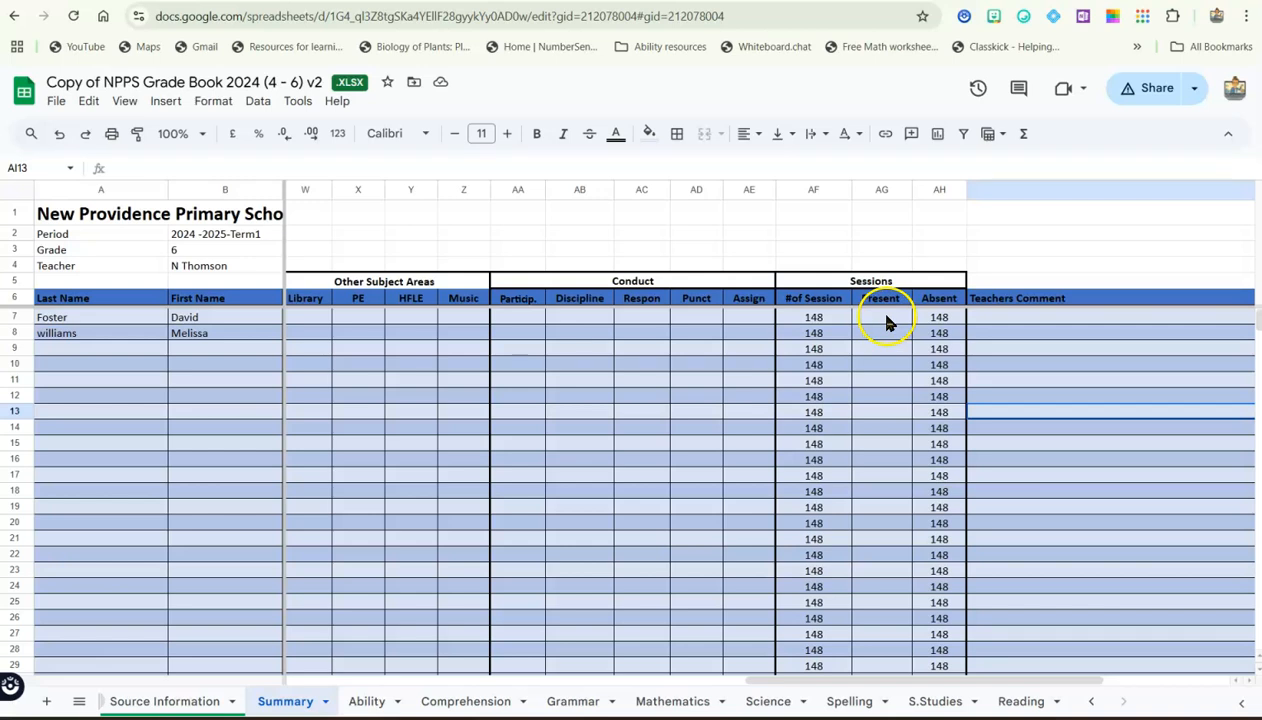
{"action": "left_click", "coordinate": [886, 320]}
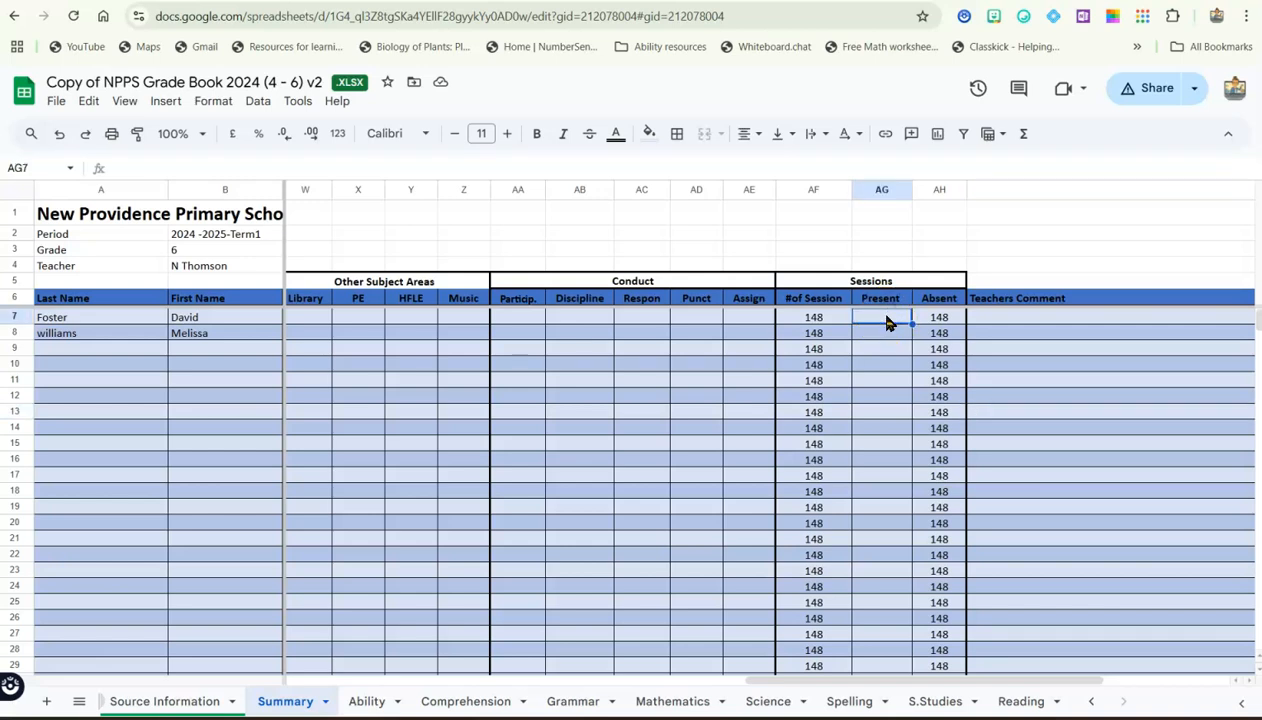
{"action": "type", "text": "120"}
{"action": "key", "text": "Return"}
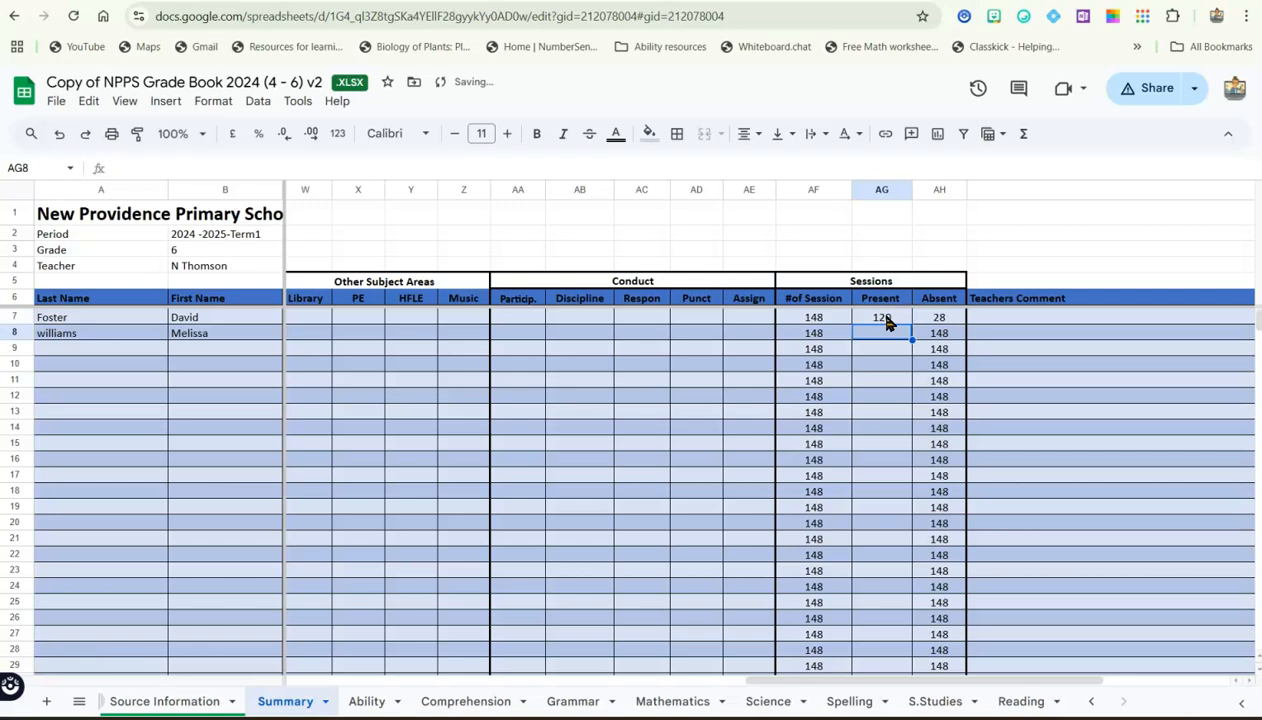
Write a teacher's comment calling the first student excellent, having worked well this term, with more attention needed to spelling
{"action": "left_click", "coordinate": [996, 318]}
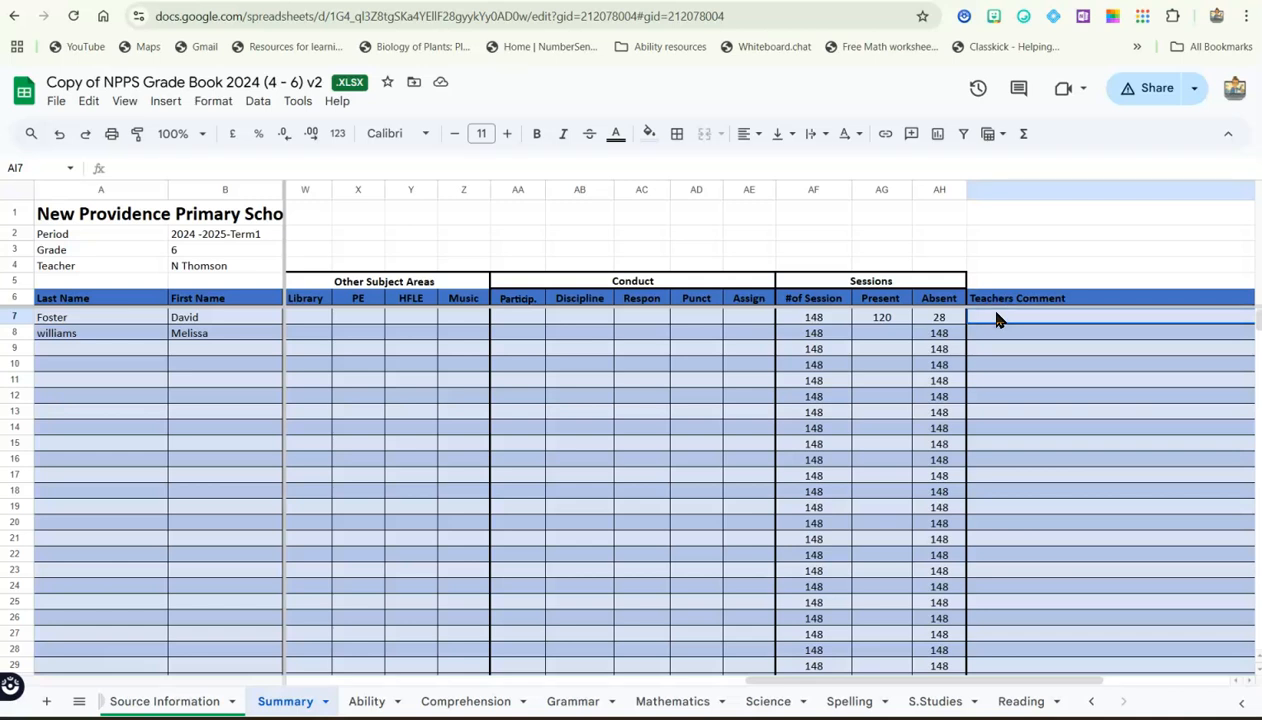
{"action": "type", "text": "David"}
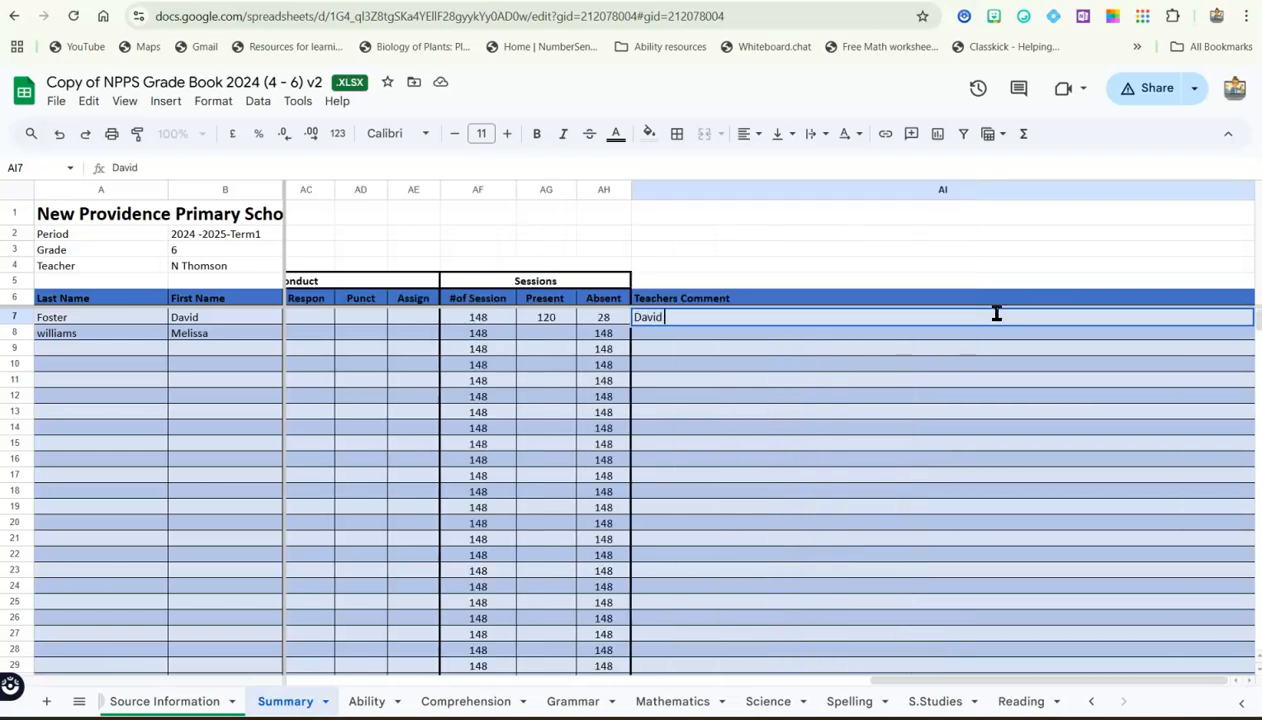
{"action": "type", "text": " is an excellent studetns"}
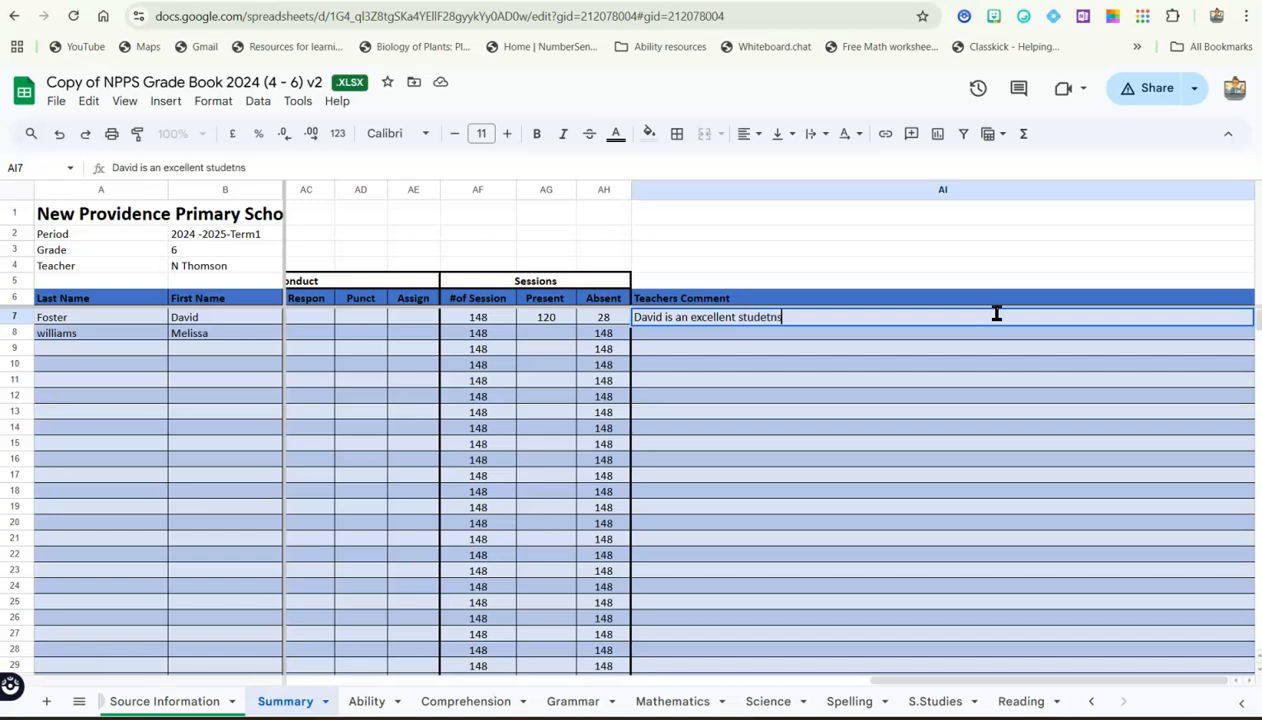
{"action": "key", "text": "BackSpace"}
{"action": "key", "text": "BackSpace"}
{"action": "key", "text": "BackSpace"}
{"action": "key", "text": "BackSpace"}
{"action": "type", "text": "nt who has w"}
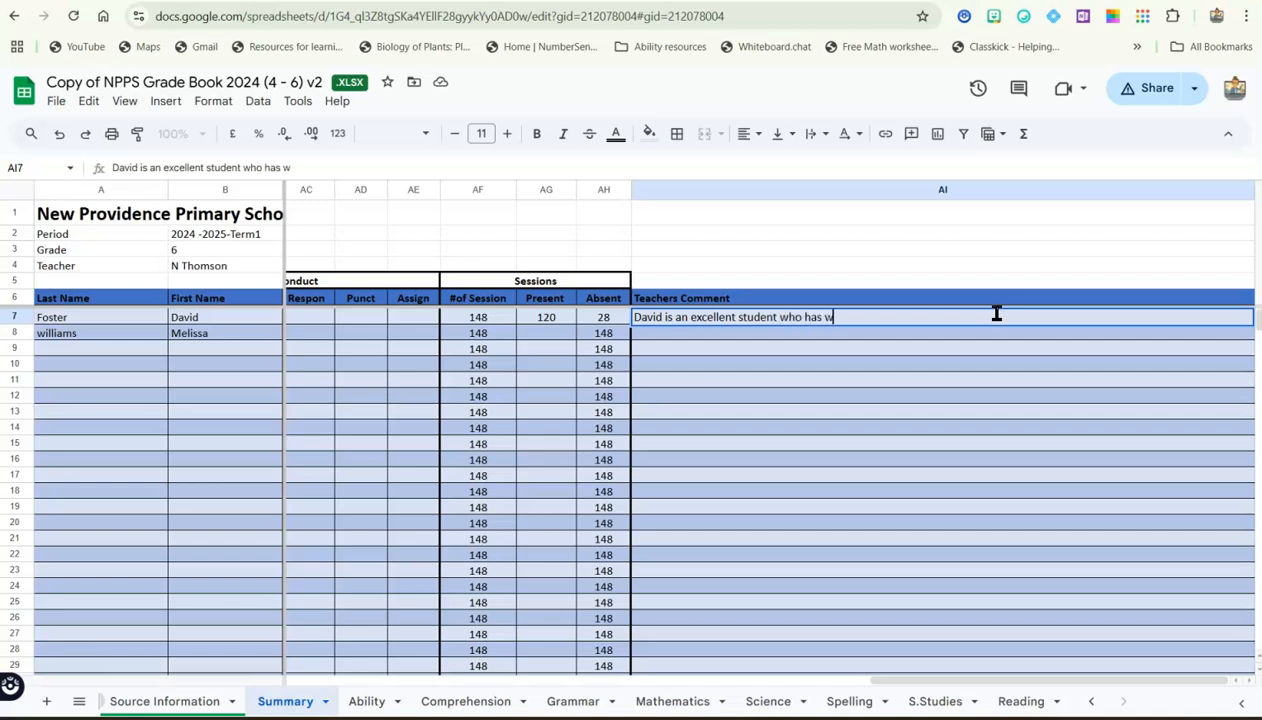
{"action": "type", "text": "orked well this term"}
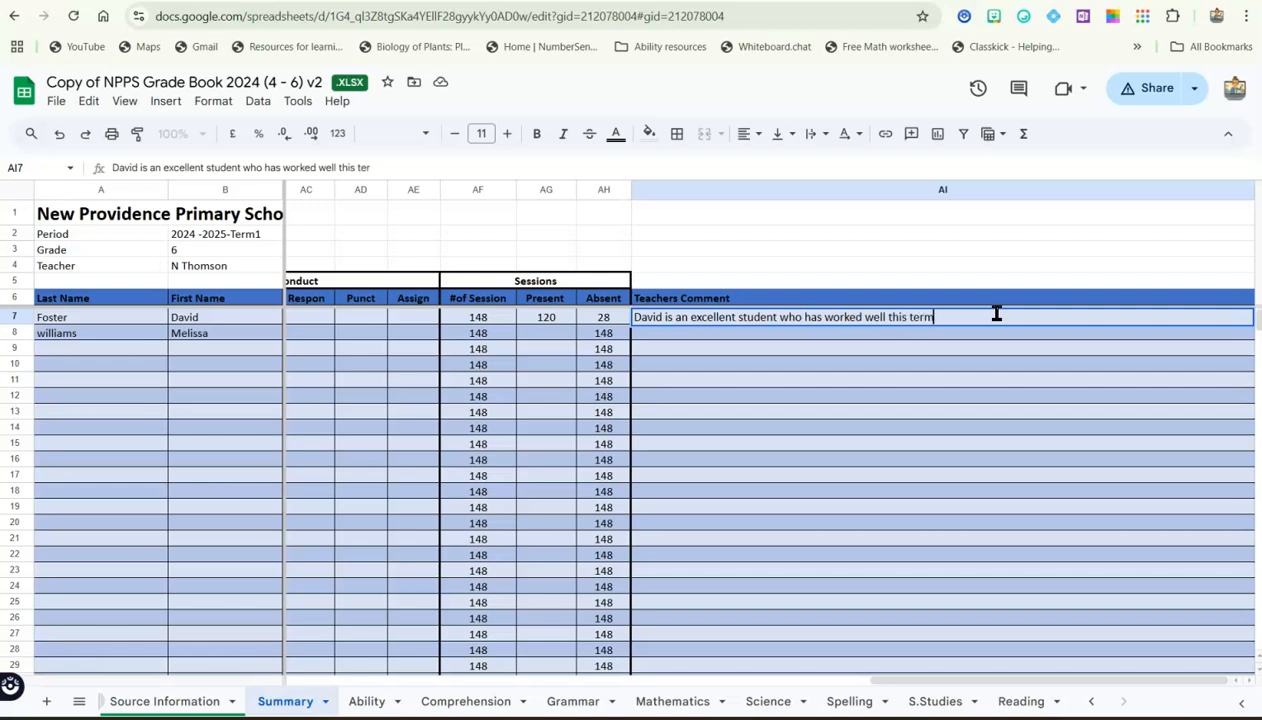
{"action": "type", "text": ". More attention coul"}
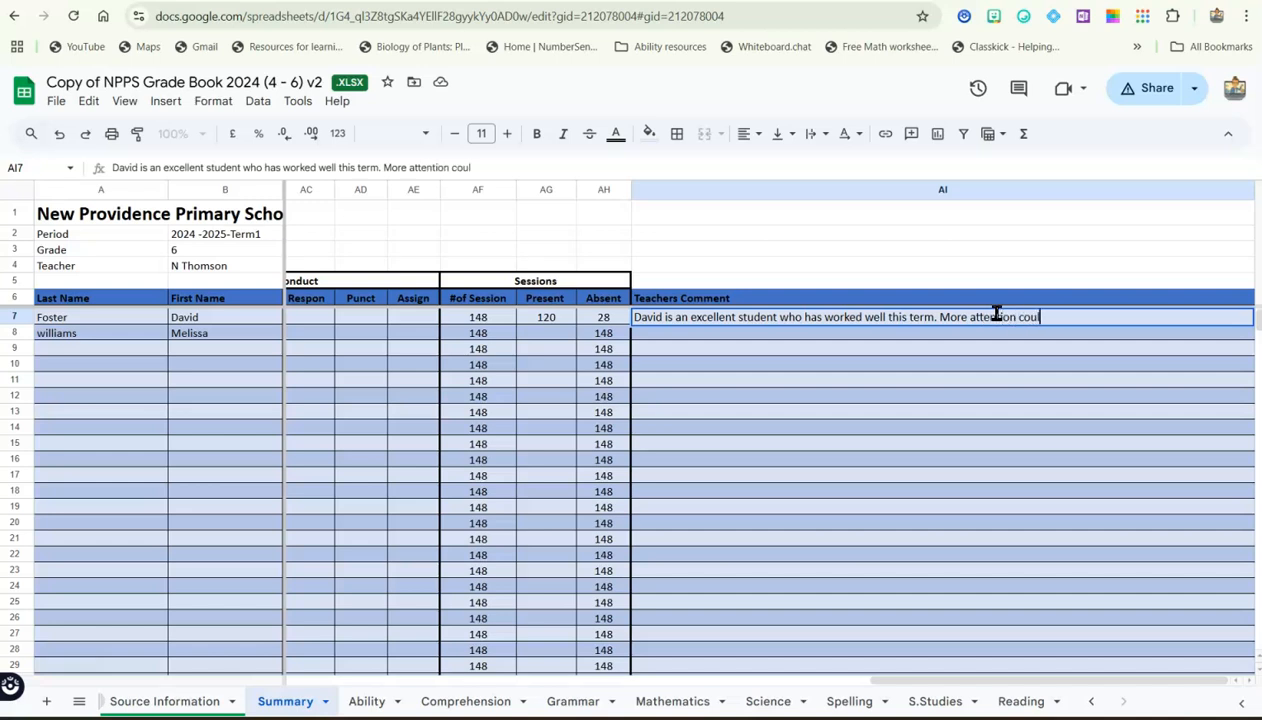
{"action": "type", "text": "d be apid to spelling"}
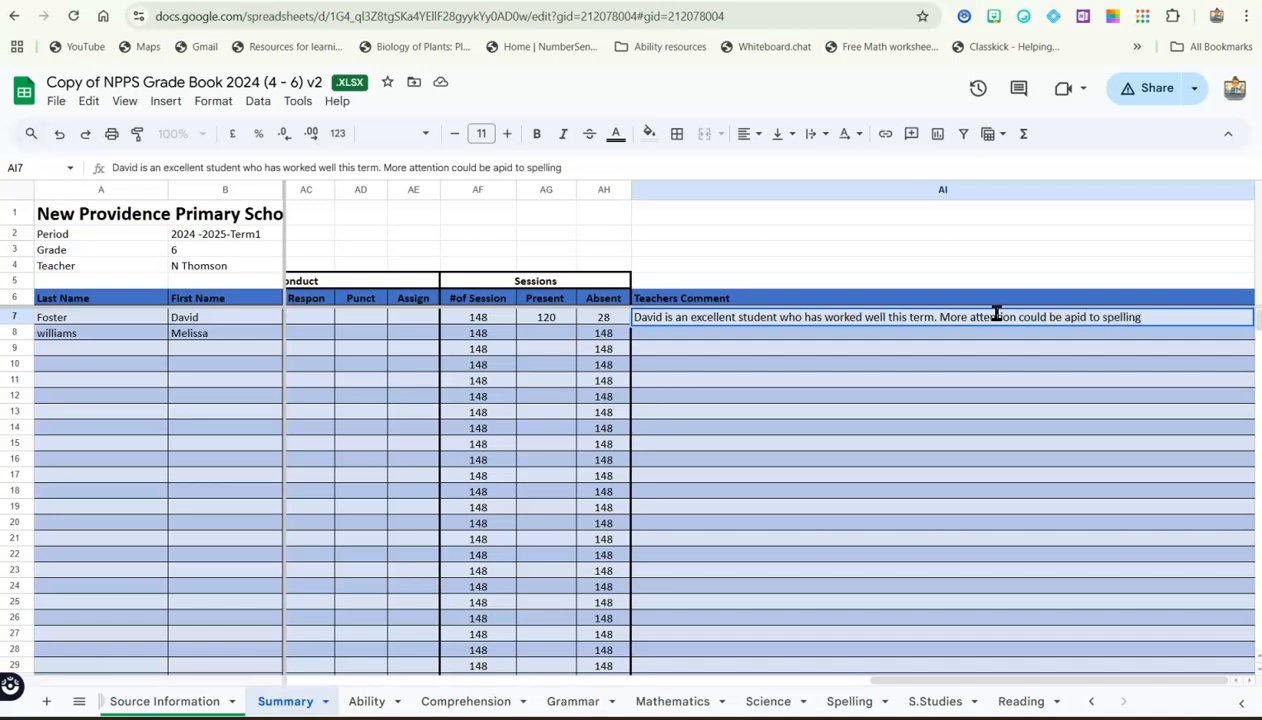
Correct the misspelled word "apid" to "paid" in the first student's teacher's comment
{"action": "left_click", "coordinate": [1076, 317]}
{"action": "key", "text": "BackSpace"}
{"action": "key", "text": "BackSpace"}
{"action": "type", "text": "a"}
{"action": "key", "text": "BackSpace"}
{"action": "type", "text": "pa"}
{"action": "key", "text": "Left"}
{"action": "key", "text": "Left"}
{"action": "key", "text": "Left"}
{"action": "key", "text": "Left"}
{"action": "key", "text": "Left"}
{"action": "key", "text": "Left"}
{"action": "key", "text": "Left"}
{"action": "key", "text": "Left"}
{"action": "key", "text": "Left"}
{"action": "key", "text": "Left"}
{"action": "key", "text": "Left"}
{"action": "key", "text": "Left"}
{"action": "key", "text": "Left"}
{"action": "key", "text": "Left"}
{"action": "key", "text": "Left"}
{"action": "key", "text": "Left"}
{"action": "key", "text": "Left"}
{"action": "key", "text": "Left"}
{"action": "key", "text": "Left"}
{"action": "key", "text": "Left"}
{"action": "key", "text": "Left"}
{"action": "key", "text": "Left"}
{"action": "key", "text": "Left"}
{"action": "key", "text": "Left"}
{"action": "key", "text": "Left"}
{"action": "key", "text": "Left"}
{"action": "key", "text": "Left"}
{"action": "key", "text": "Left"}
{"action": "key", "text": "Left"}
{"action": "key", "text": "Left"}
{"action": "key", "text": "Left"}
{"action": "key", "text": "Left"}
{"action": "key", "text": "Left"}
{"action": "key", "text": "Left"}
{"action": "key", "text": "Left"}
{"action": "key", "text": "Left"}
{"action": "key", "text": "Left"}
{"action": "key", "text": "Left"}
{"action": "key", "text": "Left"}
{"action": "key", "text": "Left"}
{"action": "left_click", "coordinate": [510, 368]}
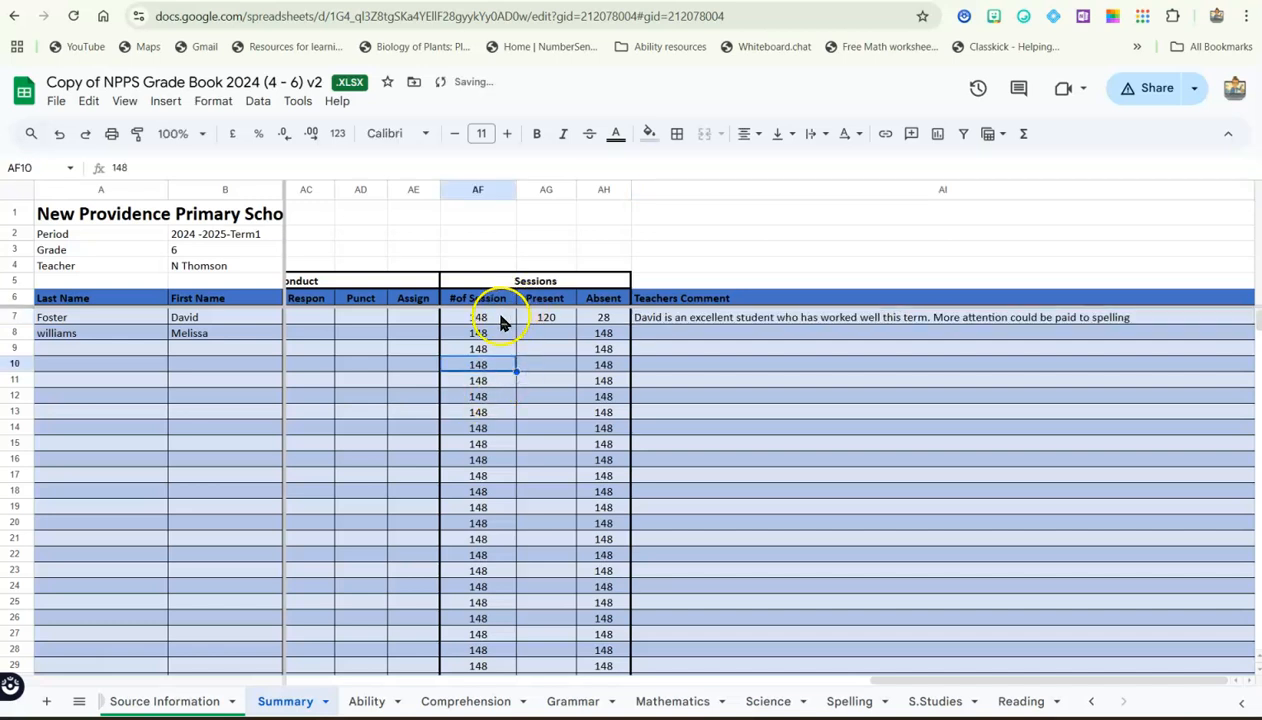
Extend the frozen rows on the Summary sheet through row 7 and return to the subject grade columns
{"action": "left_click_drag", "start_coordinate": [505, 306], "coordinate": [505, 321]}
{"action": "key", "text": "Left"}
{"action": "key", "text": "Left"}
{"action": "key", "text": "Left"}
{"action": "key", "text": "Left"}
{"action": "key", "text": "Left"}
{"action": "key", "text": "Left"}
{"action": "key", "text": "Left"}
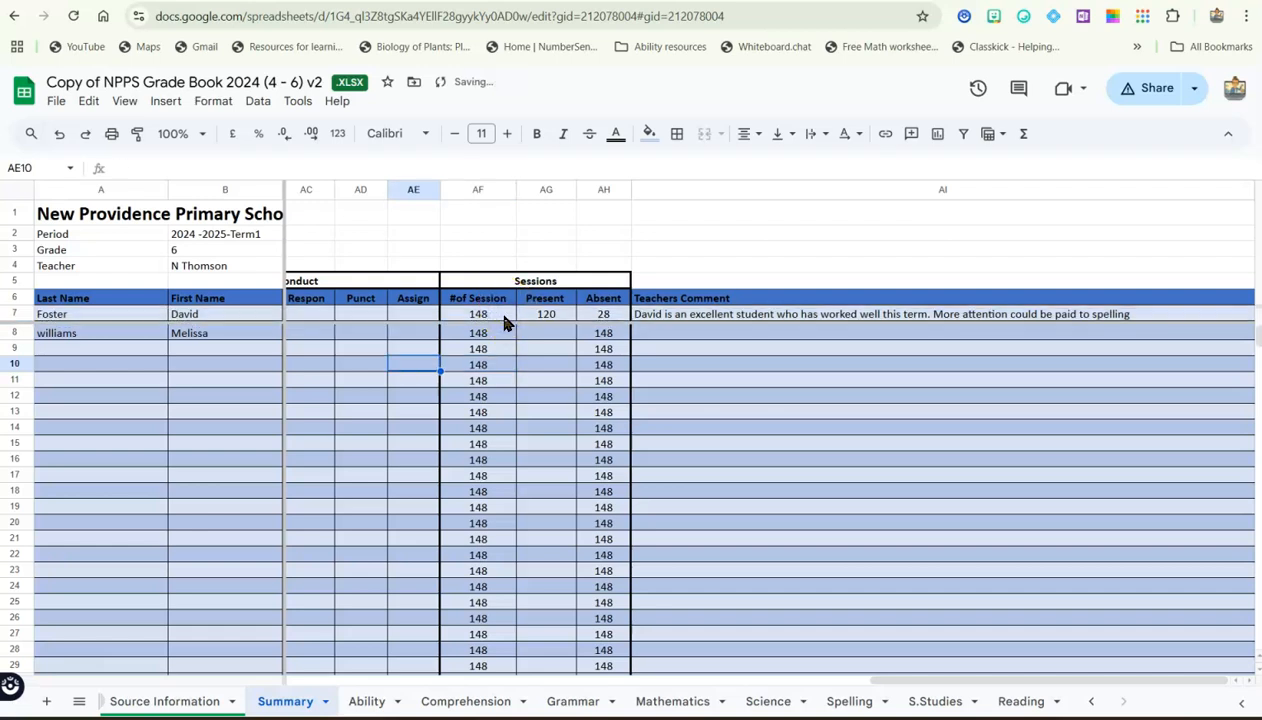
{"action": "key", "text": "Left"}
{"action": "key", "text": "Left"}
{"action": "key", "text": "Left"}
{"action": "key", "text": "Left"}
{"action": "key", "text": "Left"}
{"action": "key", "text": "Left"}
{"action": "key", "text": "Left"}
{"action": "key", "text": "Left"}
{"action": "key", "text": "Left"}
{"action": "key", "text": "Left"}
{"action": "key", "text": "Left"}
{"action": "key", "text": "Left"}
{"action": "key", "text": "Left"}
{"action": "key", "text": "Left"}
{"action": "key", "text": "Left"}
{"action": "key", "text": "Left"}
{"action": "key", "text": "Left"}
{"action": "key", "text": "Left"}
{"action": "key", "text": "Left"}
{"action": "key", "text": "Left"}
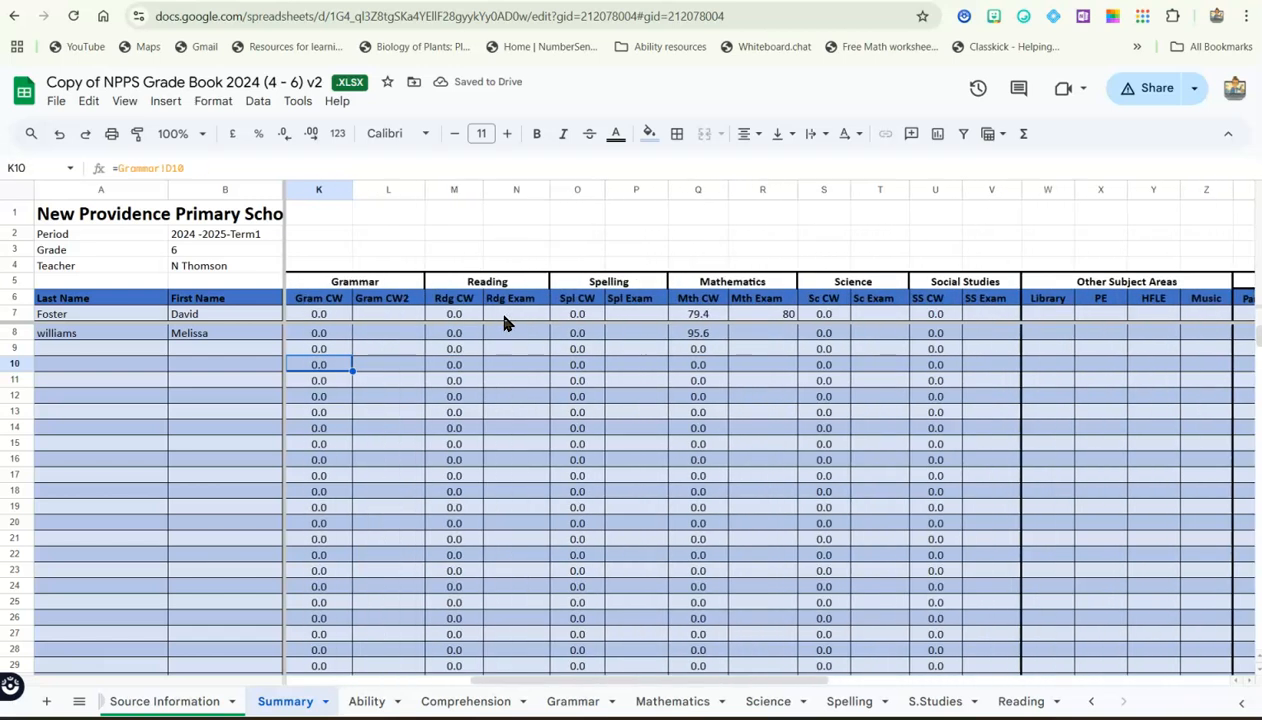